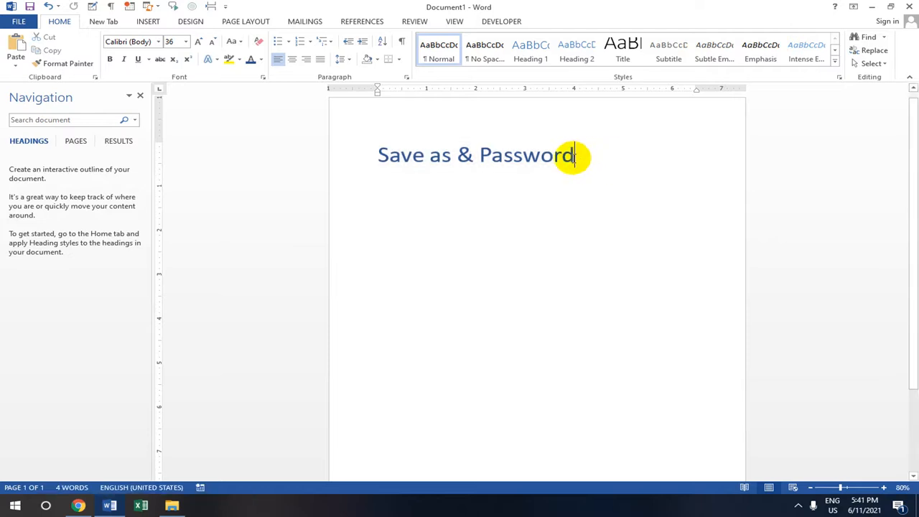
Open Page 10.docx from the Page 1 folder and select the opening Bill Gates passage through 'software'
{"action": "left_click", "coordinate": [172, 505]}
{"action": "double_click", "coordinate": [148, 134]}
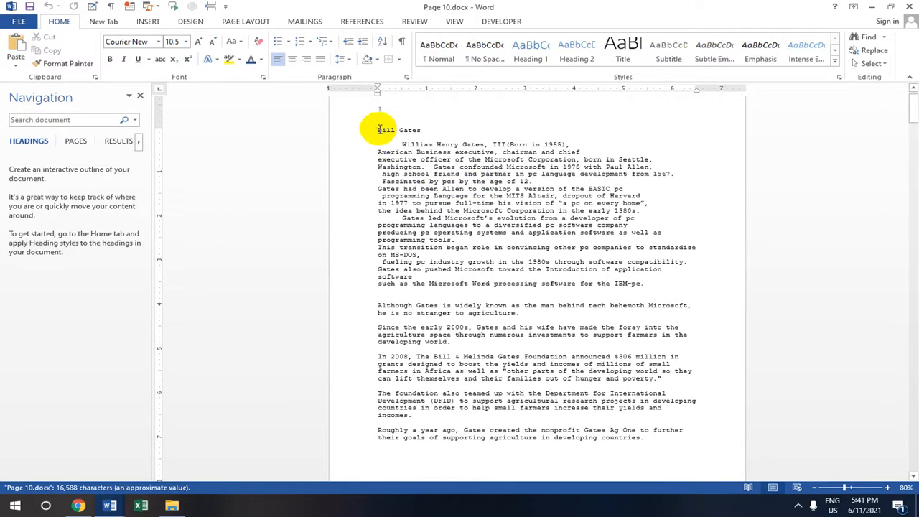
{"action": "left_click_drag", "start_coordinate": [376, 129], "coordinate": [465, 274]}
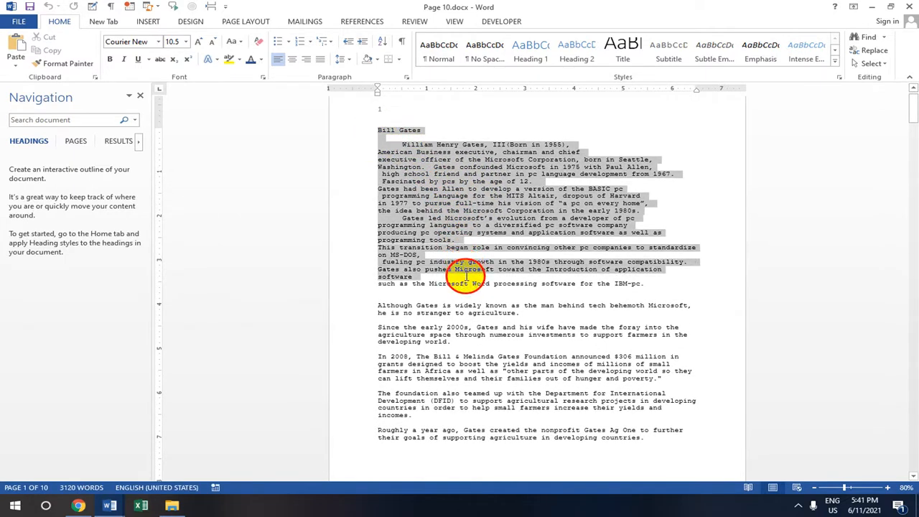
{"action": "left_click_drag", "start_coordinate": [472, 280], "coordinate": [474, 277]}
{"action": "left_click", "coordinate": [195, 43]}
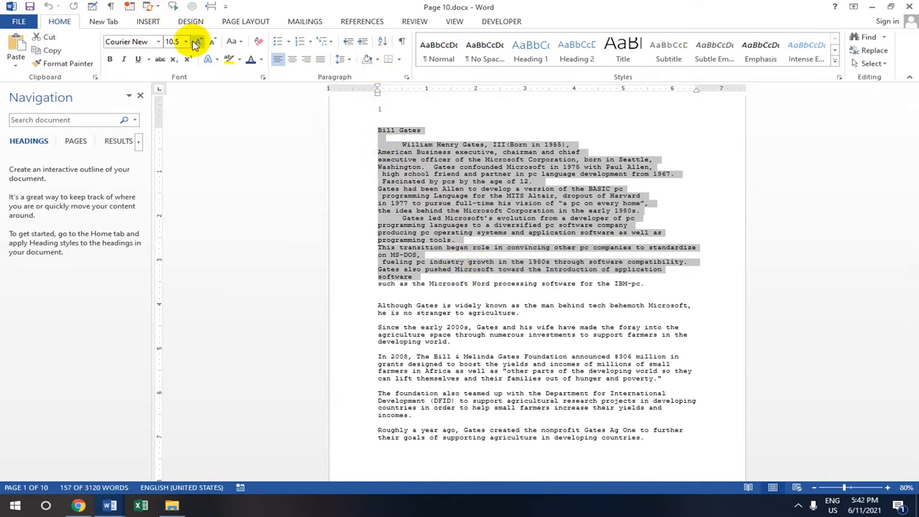
Set the selected Bill Gates passage to 20-point, then reselect the enlarged text
{"action": "left_click", "coordinate": [186, 42]}
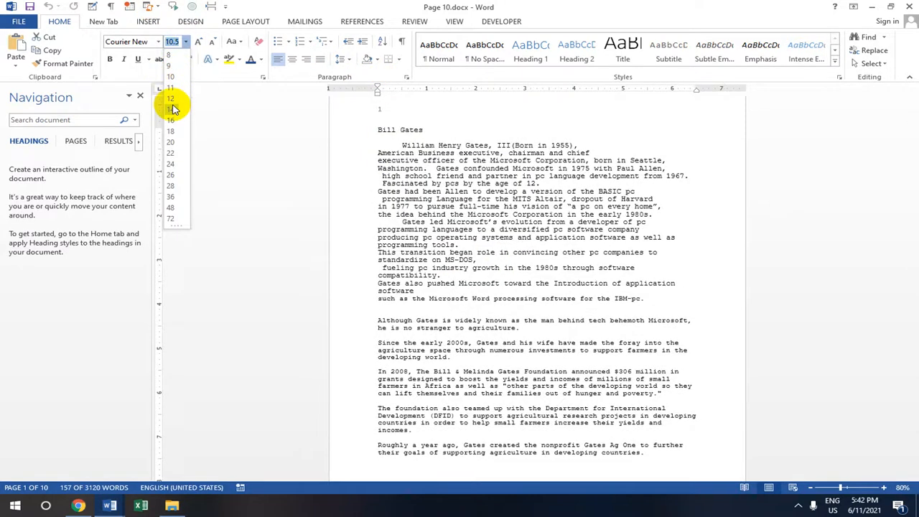
{"action": "left_click", "coordinate": [173, 143]}
{"action": "scroll", "coordinate": [550, 217], "scroll_direction": "down", "scroll_amount": 3}
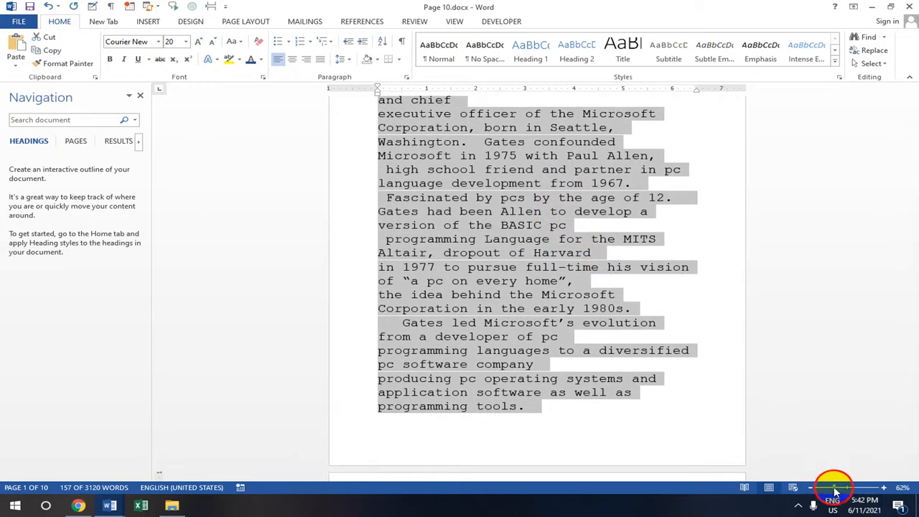
{"action": "scroll", "coordinate": [529, 230], "scroll_direction": "up", "scroll_amount": 3}
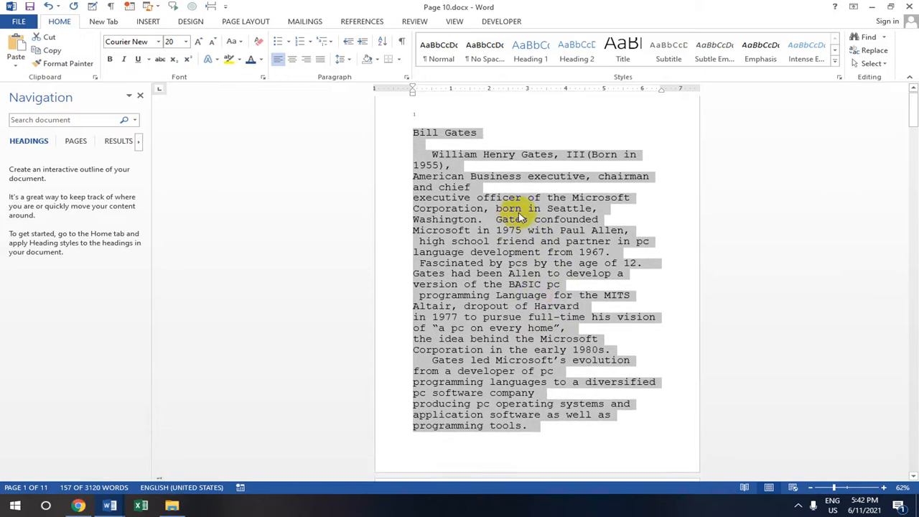
{"action": "left_click", "coordinate": [679, 218]}
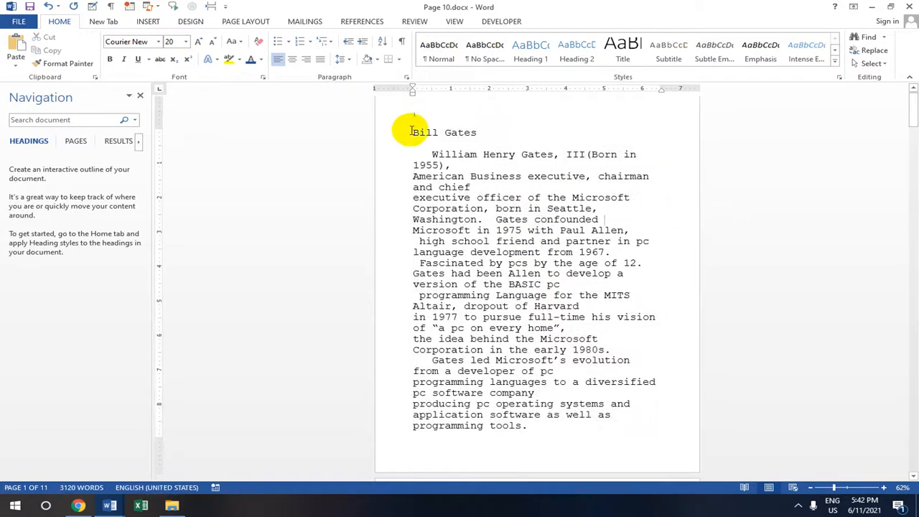
{"action": "left_click_drag", "start_coordinate": [414, 139], "coordinate": [525, 453]}
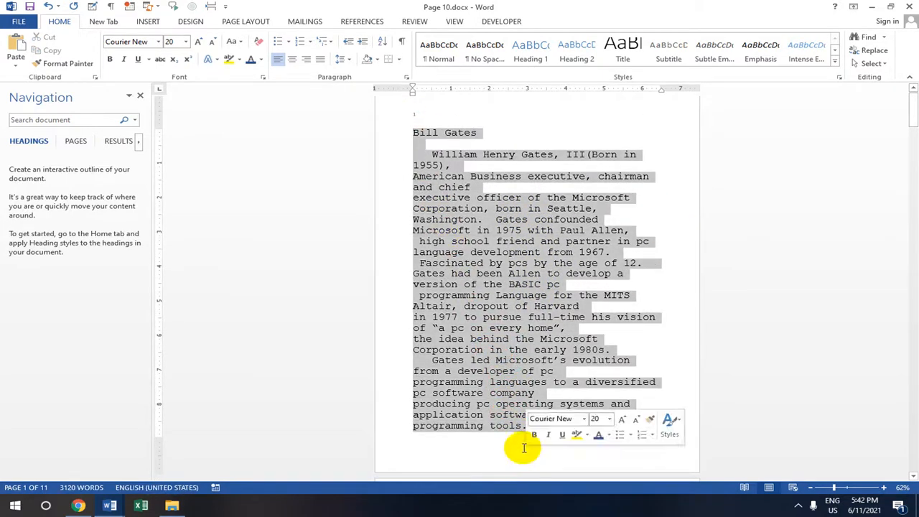
Give the 20-point passage the standard purple font colour and copy it
{"action": "left_click", "coordinate": [241, 60]}
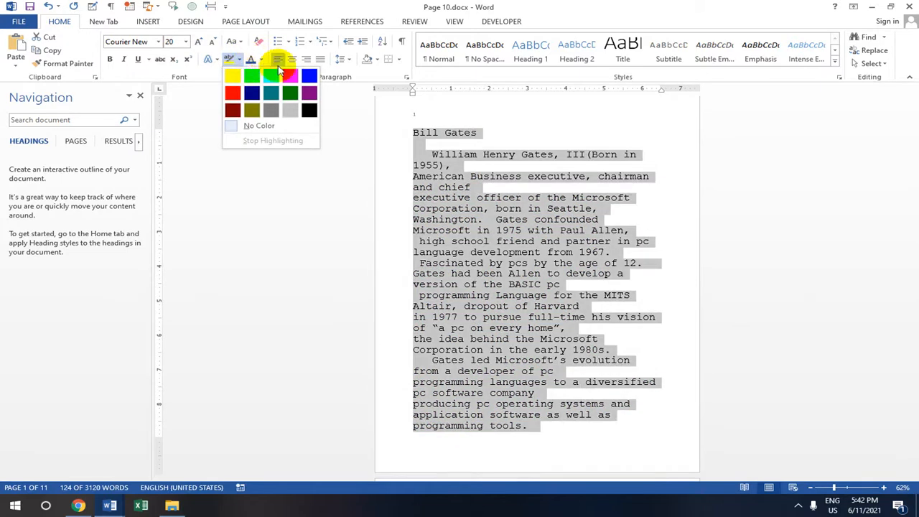
{"action": "left_click", "coordinate": [365, 108]}
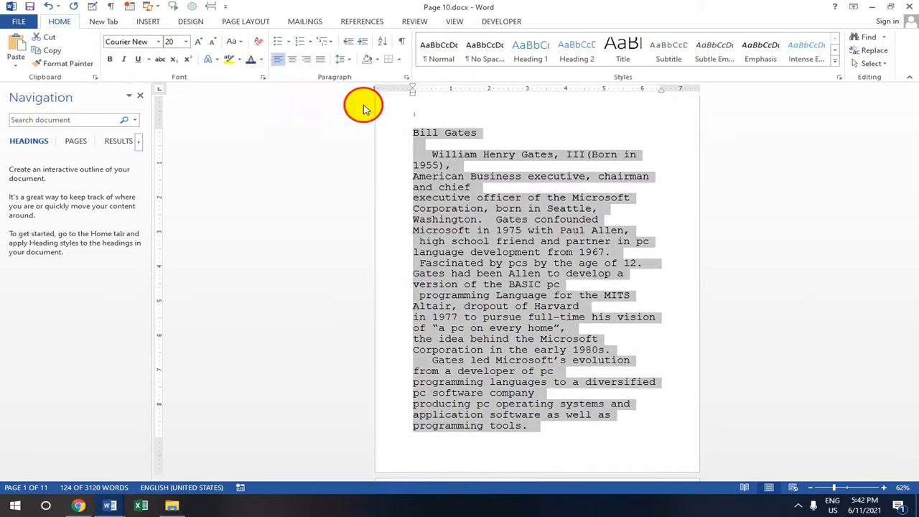
{"action": "left_click", "coordinate": [260, 60]}
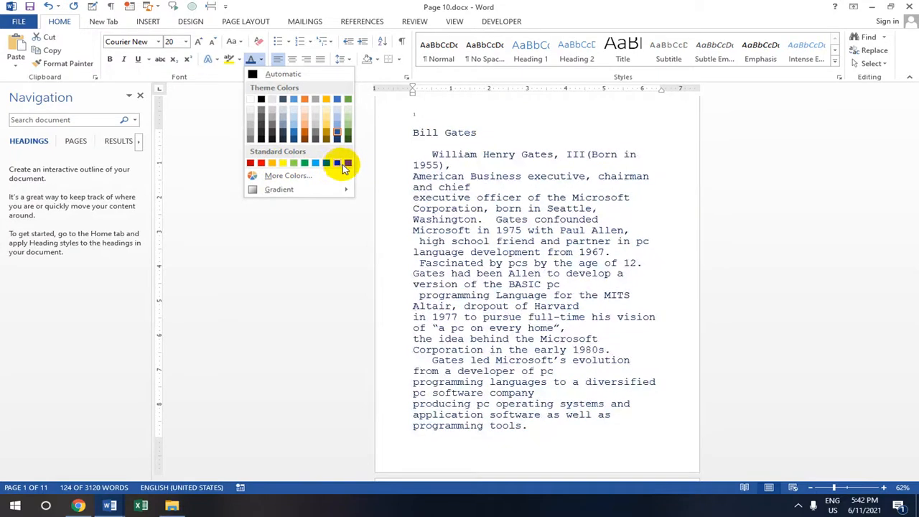
{"action": "left_click", "coordinate": [350, 164]}
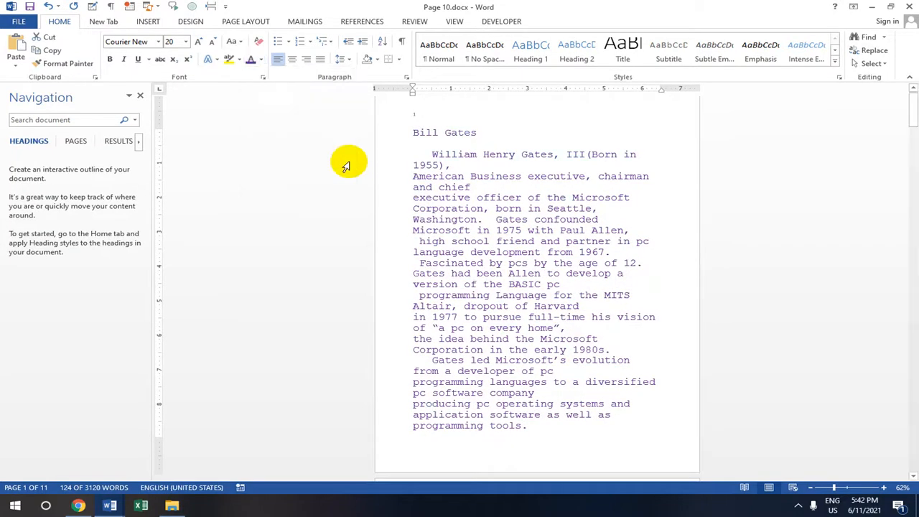
{"action": "left_click", "coordinate": [49, 51]}
Paste the purple passage into Document1 under the 'Save as & Password' title and select it
{"action": "mouse_move", "coordinate": [109, 505]}
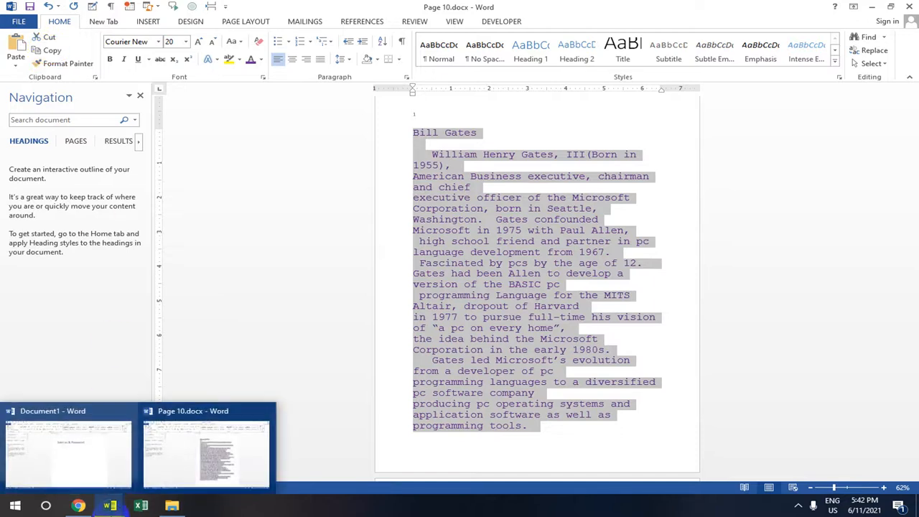
{"action": "left_click", "coordinate": [118, 465]}
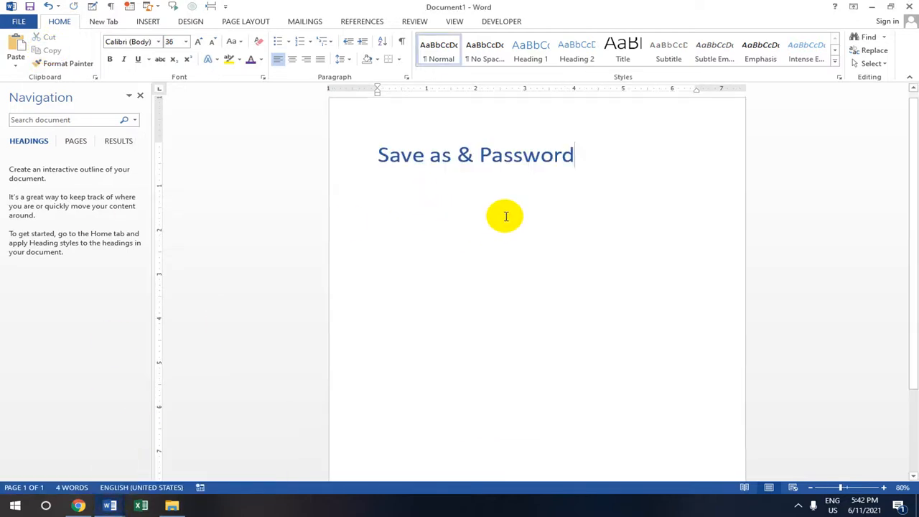
{"action": "key", "text": "ctrl+v"}
{"action": "scroll", "coordinate": [506, 216], "scroll_direction": "up", "scroll_amount": 10}
{"action": "scroll", "coordinate": [506, 213], "scroll_direction": "down", "scroll_amount": 1}
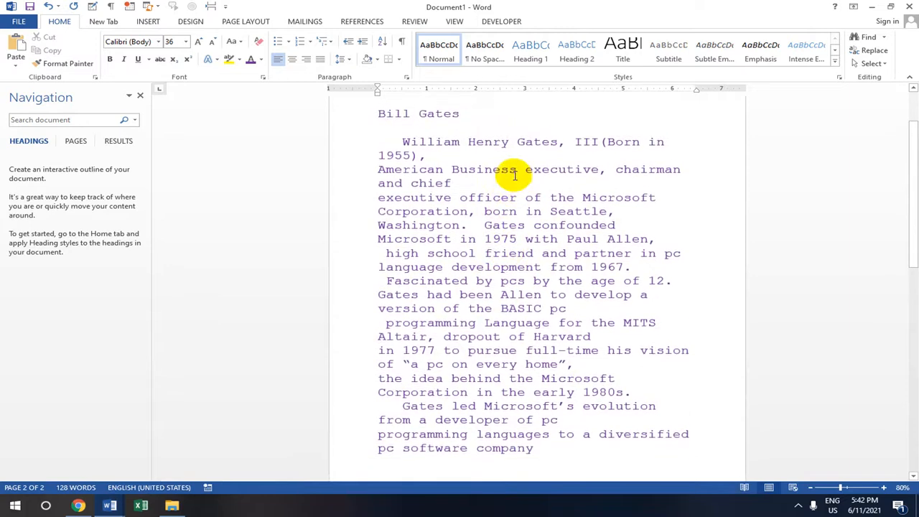
{"action": "scroll", "coordinate": [513, 175], "scroll_direction": "up", "scroll_amount": 1}
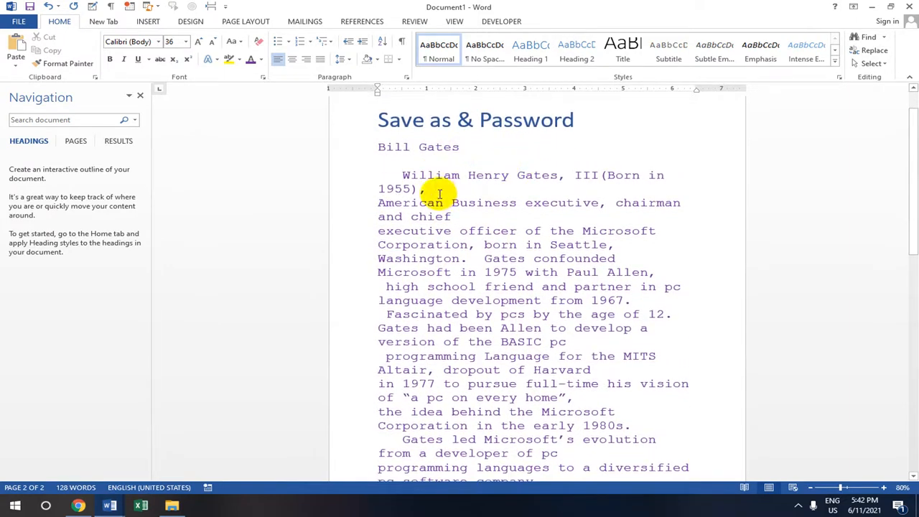
{"action": "left_click_drag", "start_coordinate": [376, 146], "coordinate": [550, 389]}
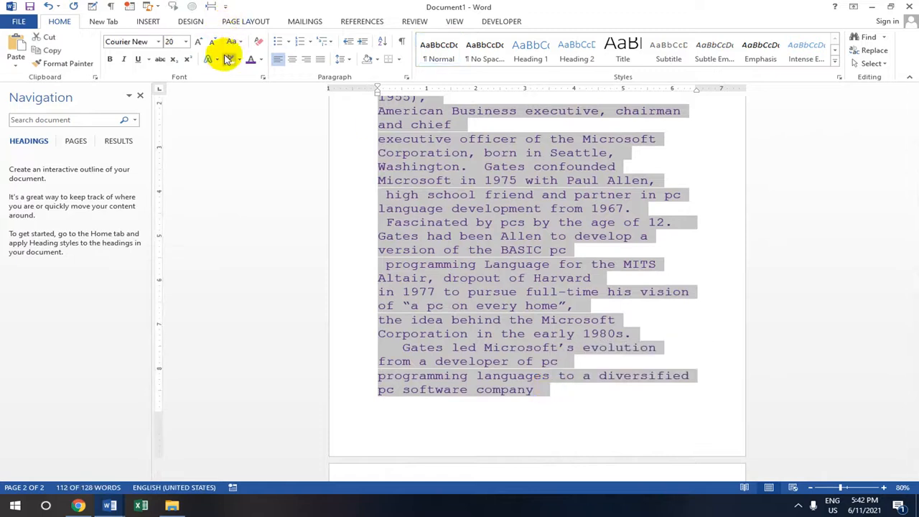
Reduce the pasted passage to 18-point and zoom out to confirm it fits on page one
{"action": "left_click", "coordinate": [185, 42]}
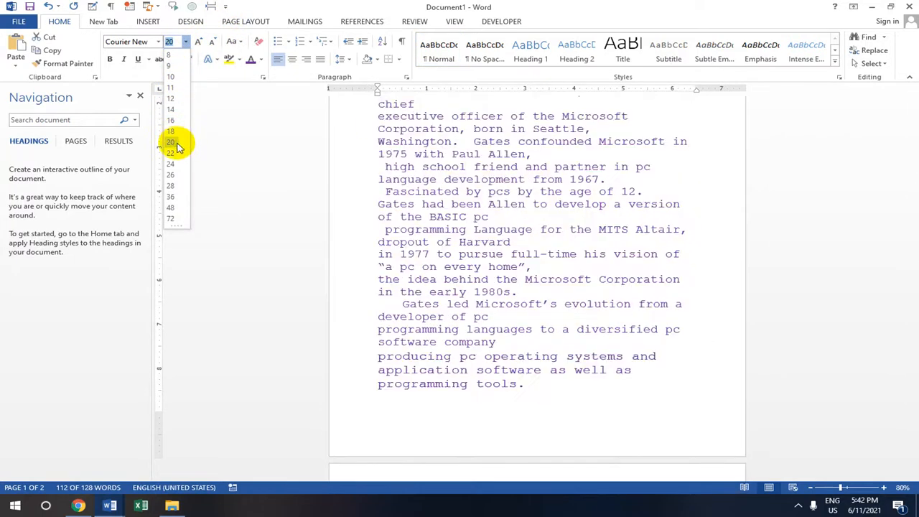
{"action": "left_click", "coordinate": [169, 133]}
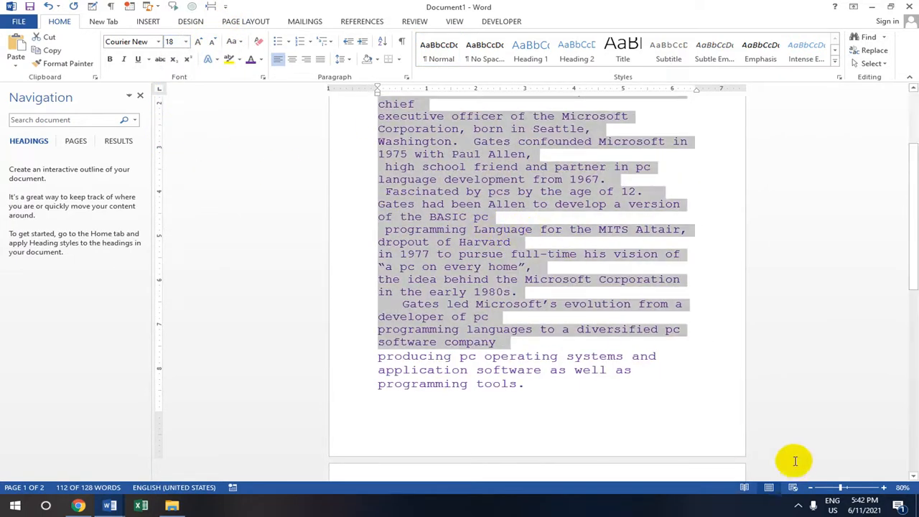
{"action": "left_click", "coordinate": [835, 490]}
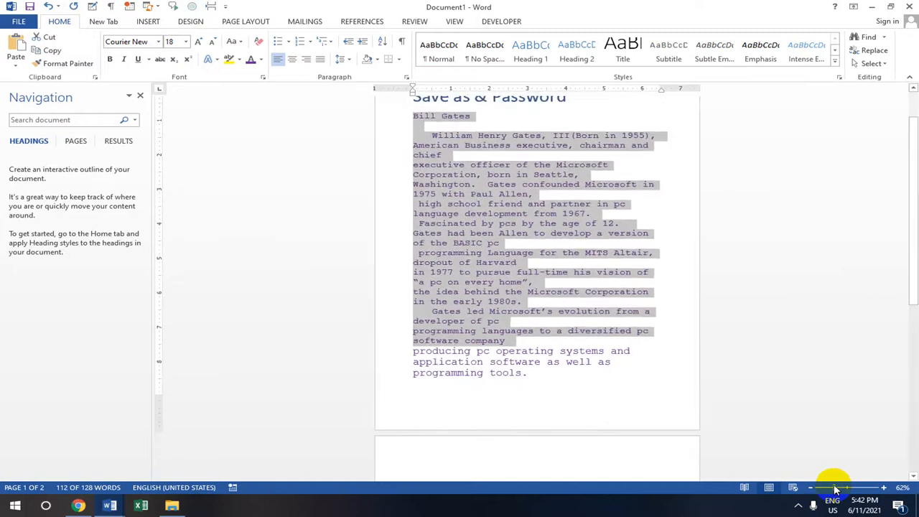
{"action": "left_click", "coordinate": [833, 489]}
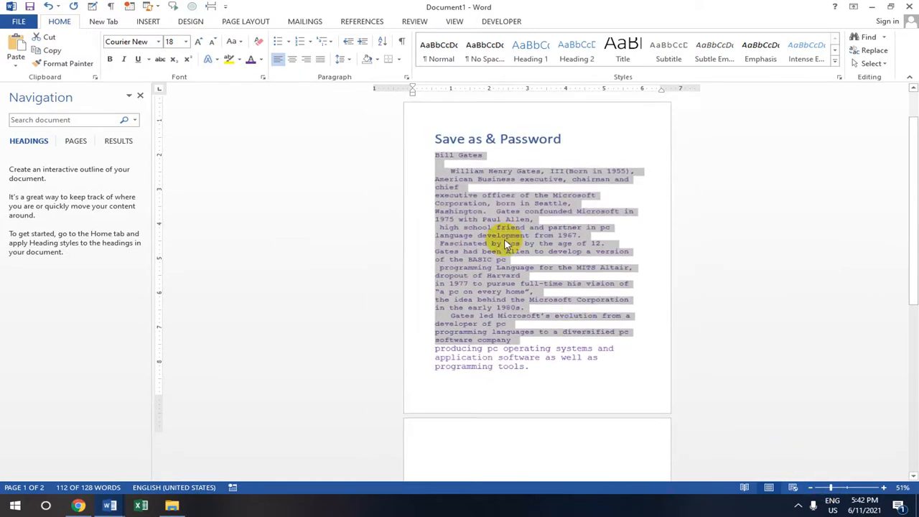
{"action": "left_click", "coordinate": [579, 161]}
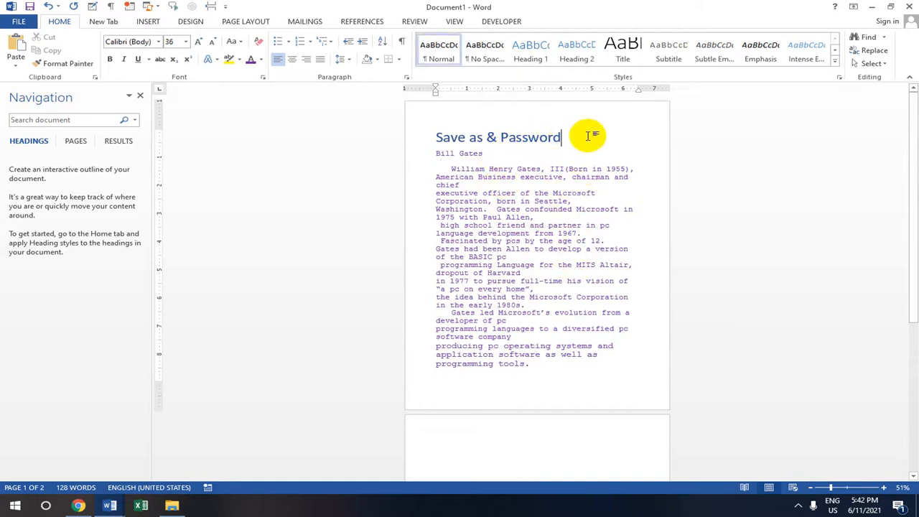
{"action": "left_click", "coordinate": [523, 375]}
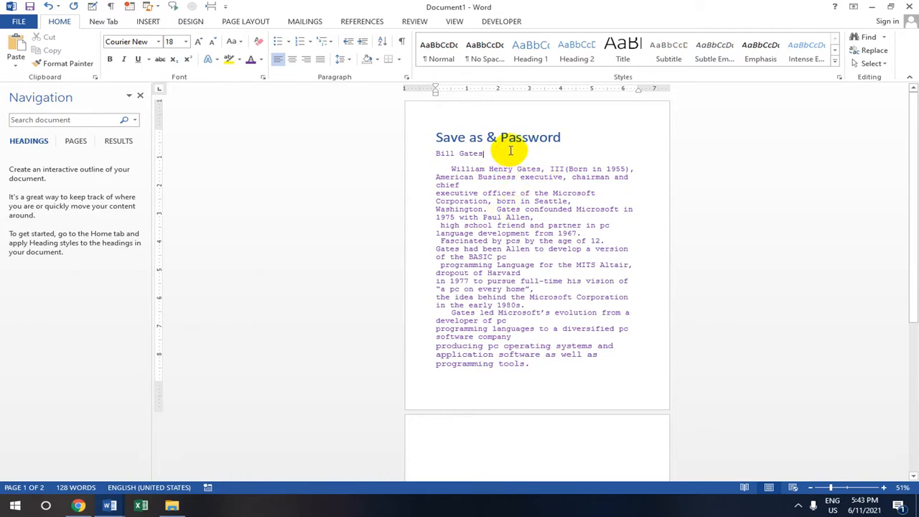
{"action": "left_click", "coordinate": [564, 140]}
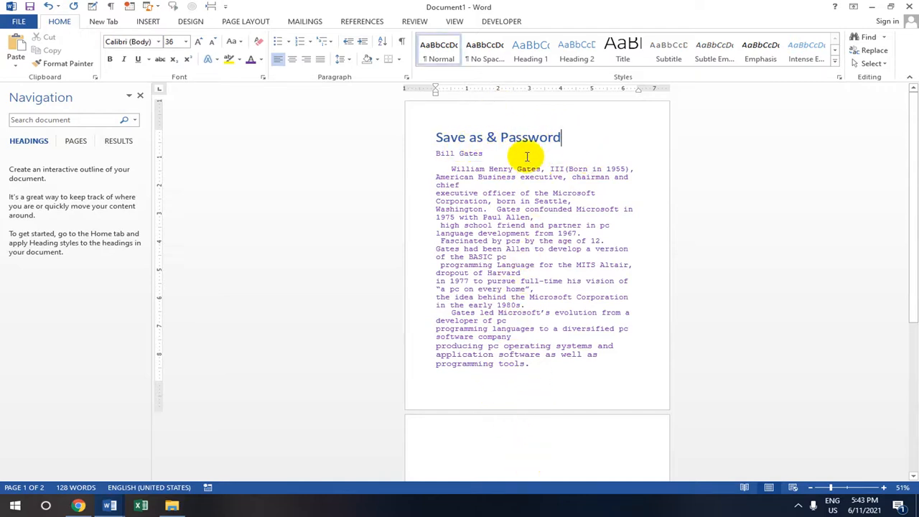
{"action": "scroll", "coordinate": [539, 344], "scroll_direction": "down", "scroll_amount": 5}
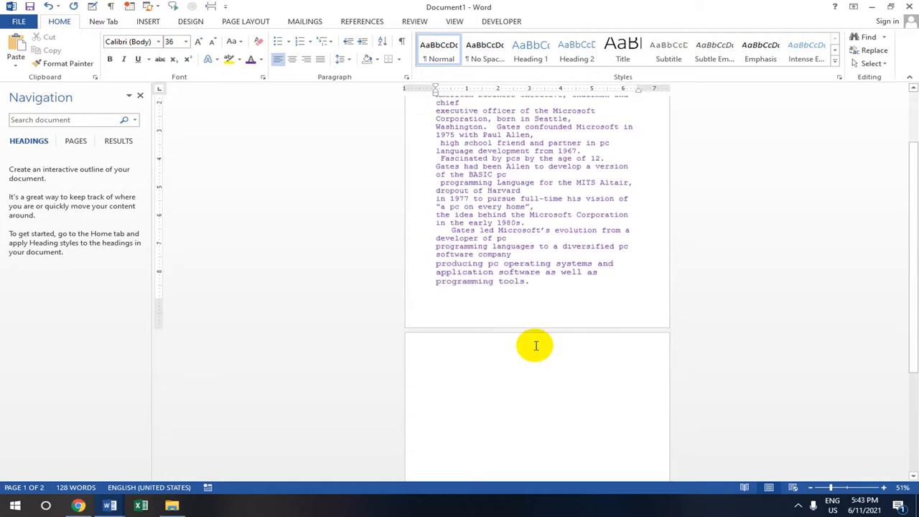
Break the line after 'programming tools.', then center MITDC and highlight it yellow
{"action": "scroll", "coordinate": [599, 212], "scroll_direction": "up", "scroll_amount": 1}
{"action": "left_click", "coordinate": [531, 228]}
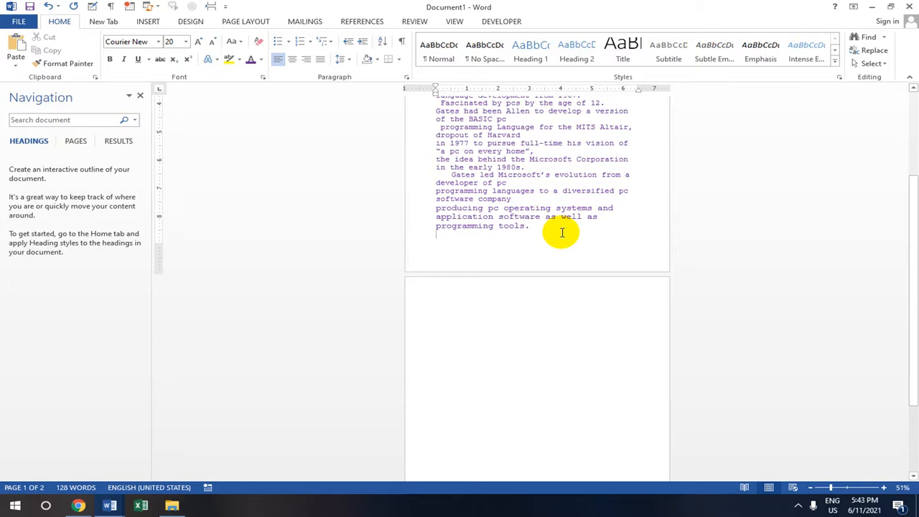
{"action": "key", "text": "Return"}
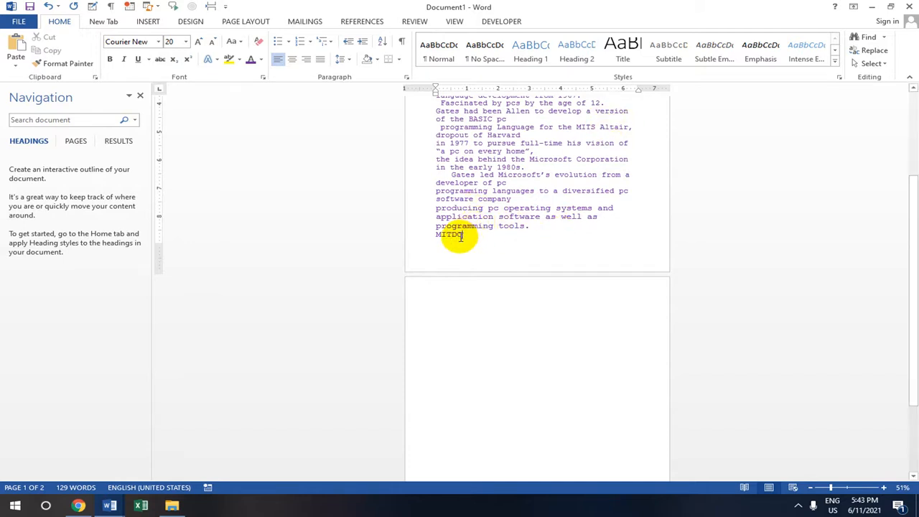
{"action": "left_click_drag", "start_coordinate": [458, 237], "coordinate": [436, 234]}
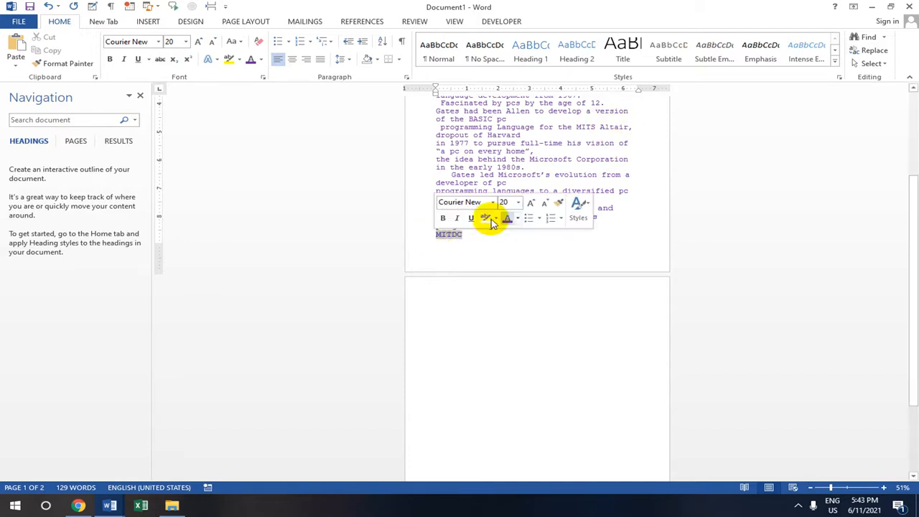
{"action": "left_click", "coordinate": [291, 61]}
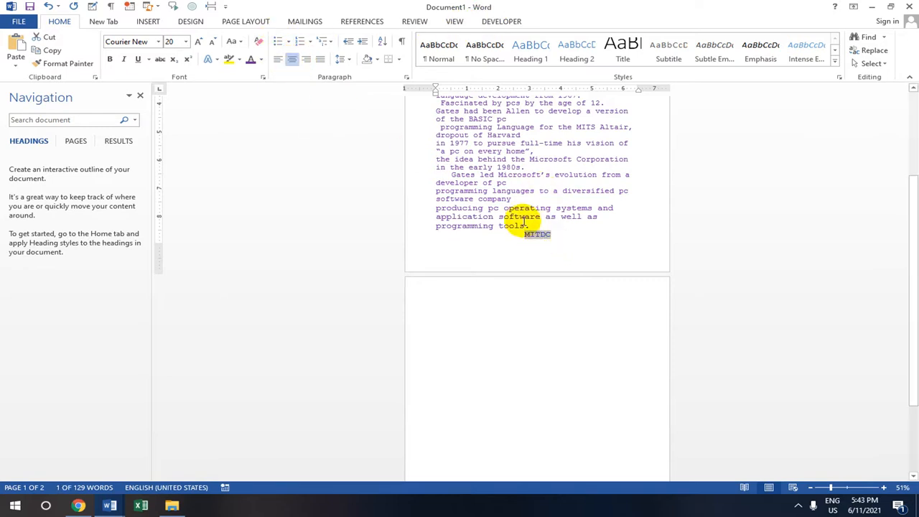
{"action": "left_click", "coordinate": [240, 62]}
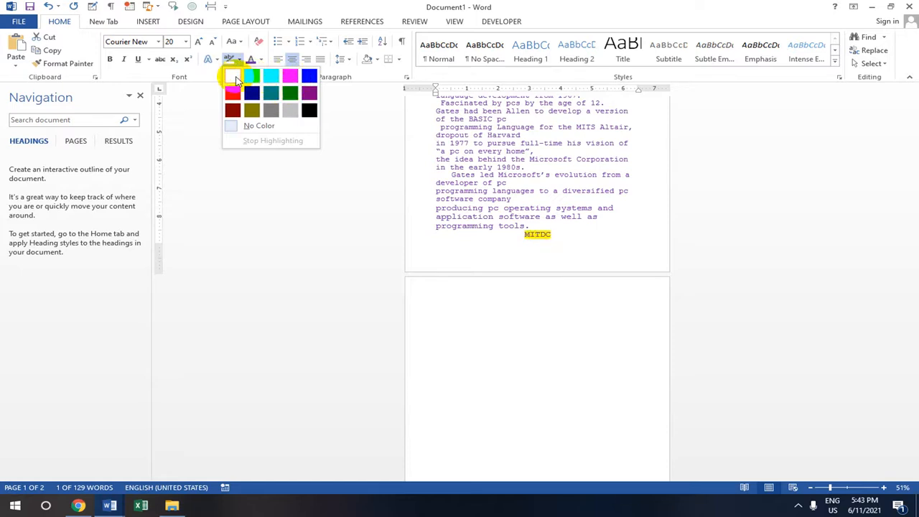
{"action": "left_click", "coordinate": [235, 80]}
{"action": "scroll", "coordinate": [546, 172], "scroll_direction": "up", "scroll_amount": 3}
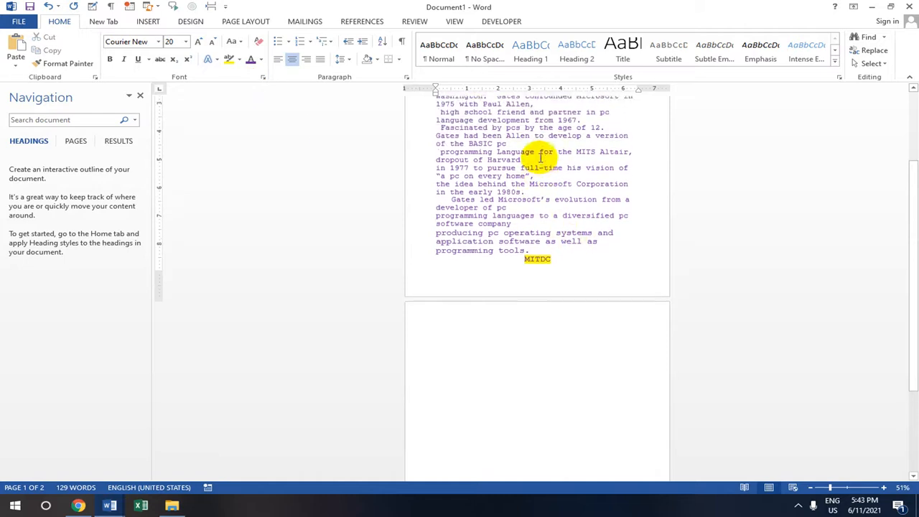
{"action": "scroll", "coordinate": [540, 157], "scroll_direction": "up", "scroll_amount": 3}
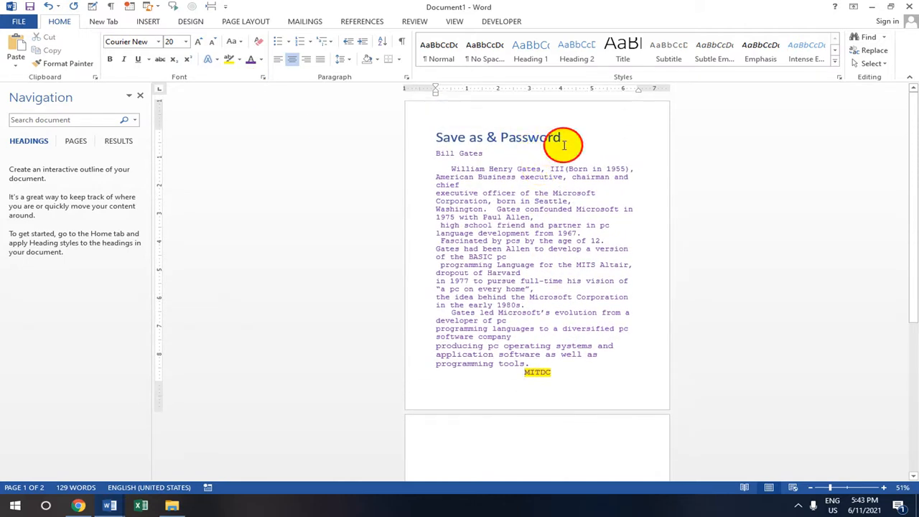
{"action": "left_click", "coordinate": [563, 135]}
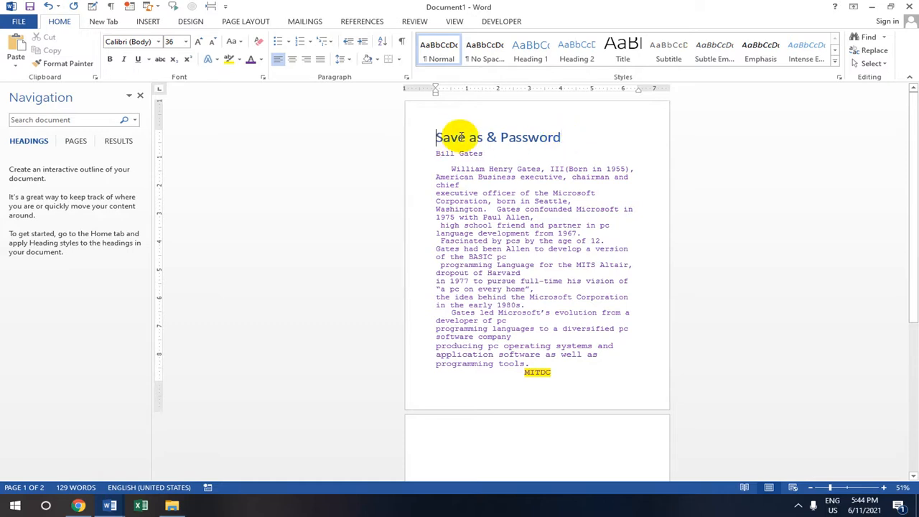
{"action": "left_click", "coordinate": [560, 137]}
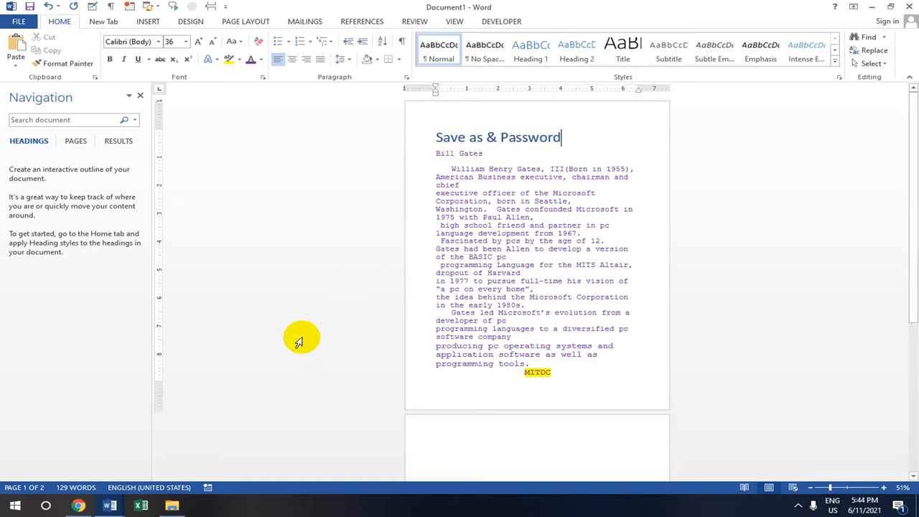
{"action": "key", "text": "super"}
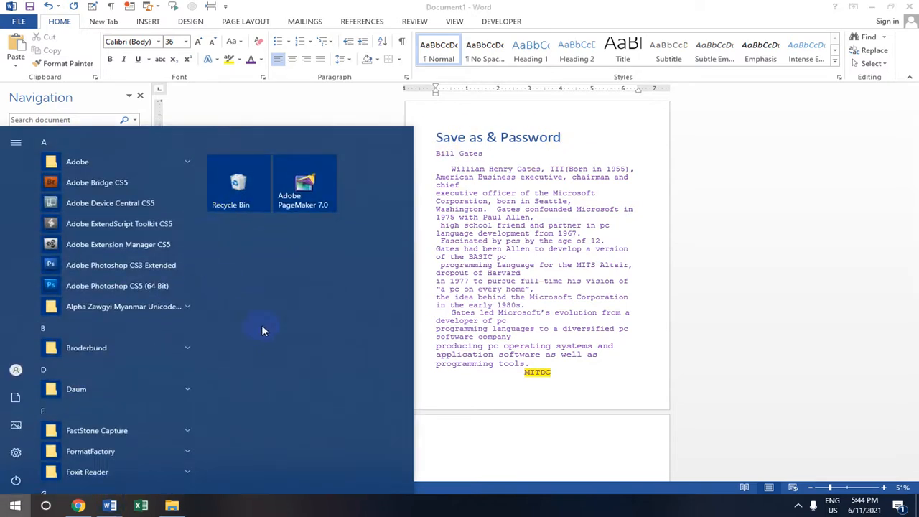
{"action": "type", "text": "k"}
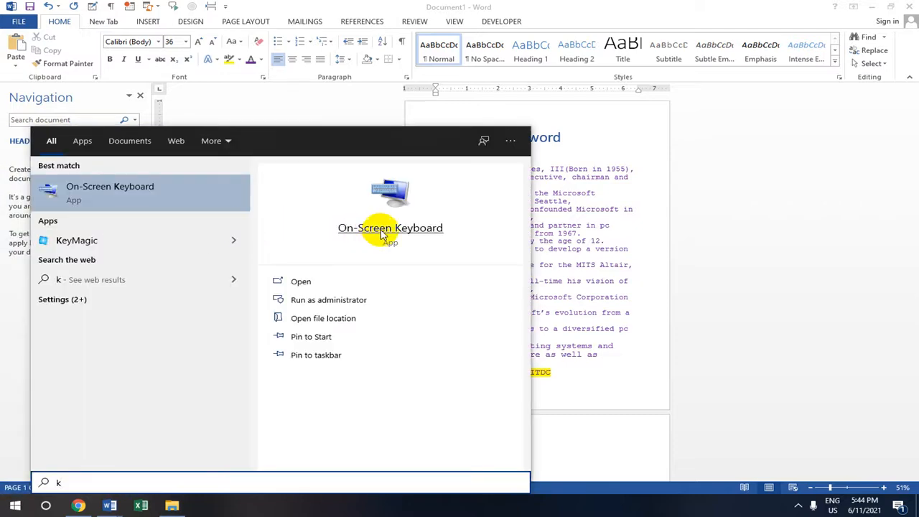
{"action": "left_click", "coordinate": [380, 237]}
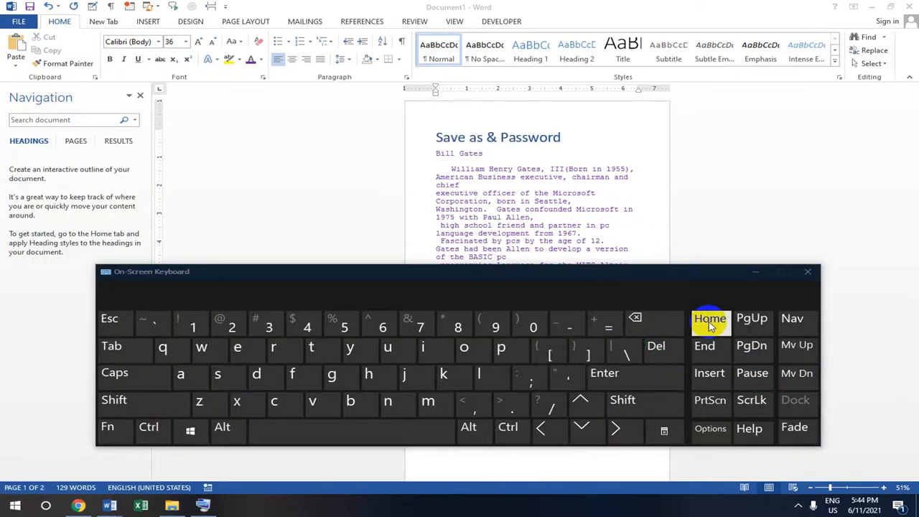
{"action": "left_click", "coordinate": [567, 138]}
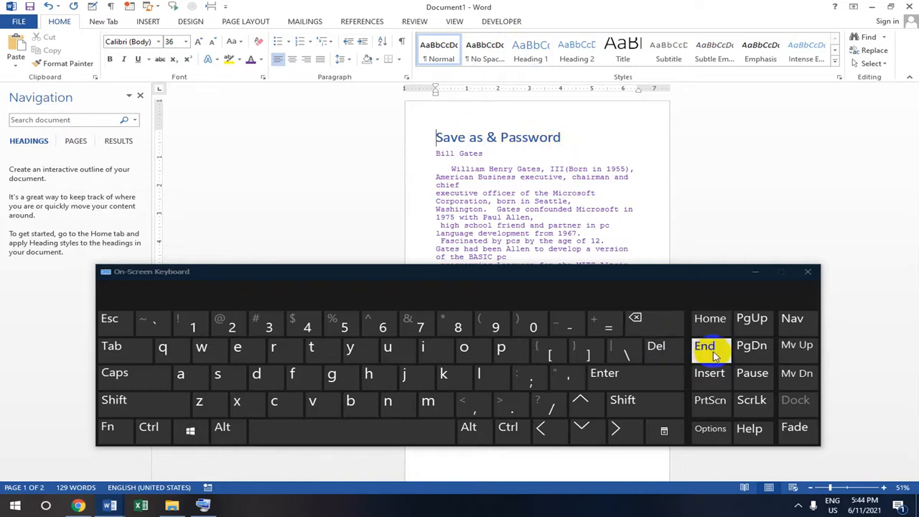
{"action": "left_click", "coordinate": [709, 320]}
{"action": "left_click", "coordinate": [705, 346]}
{"action": "left_click", "coordinate": [710, 319]}
{"action": "left_click", "coordinate": [705, 346]}
{"action": "left_click", "coordinate": [492, 224]}
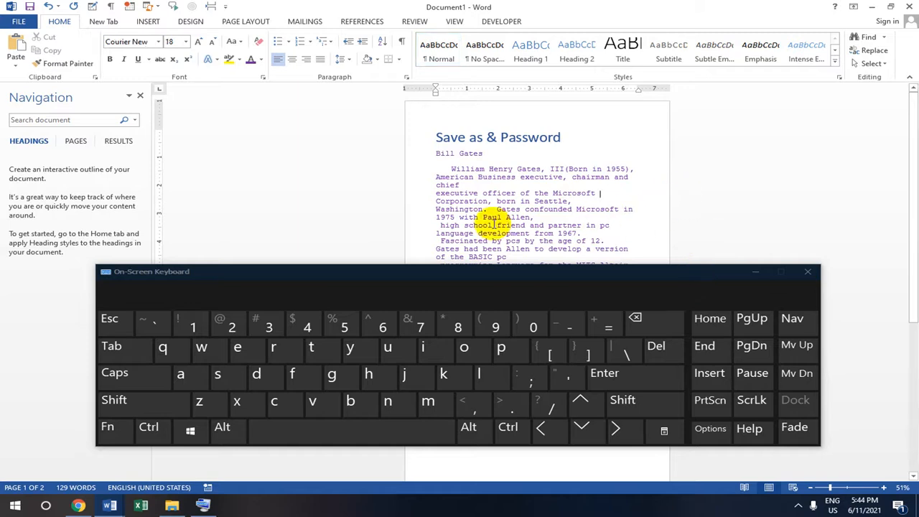
{"action": "left_click", "coordinate": [811, 272]}
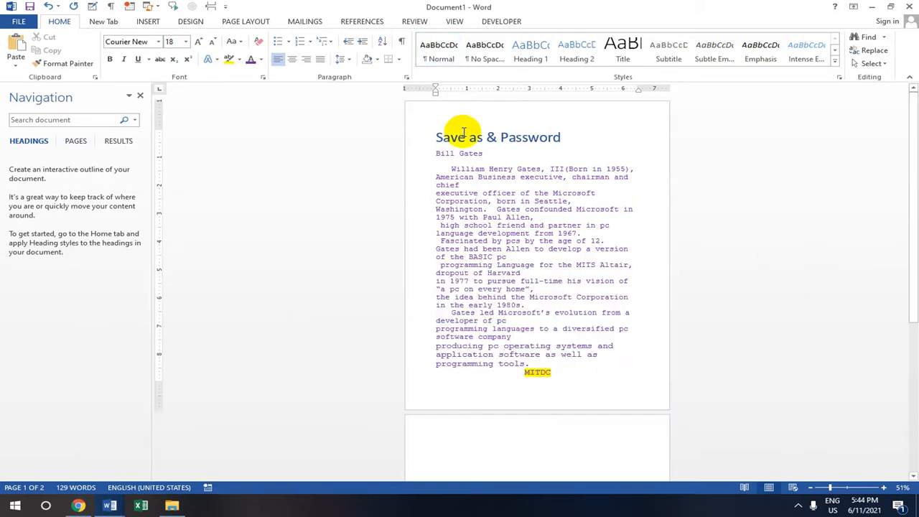
Set the page colour to Blue, Accent 5, Lighter 40% on the Design tab
{"action": "left_click", "coordinate": [603, 138]}
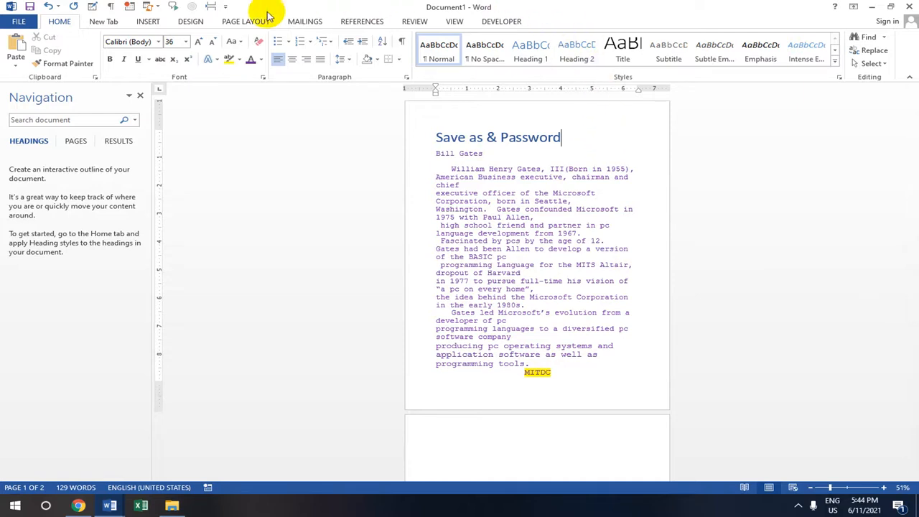
{"action": "left_click", "coordinate": [191, 21]}
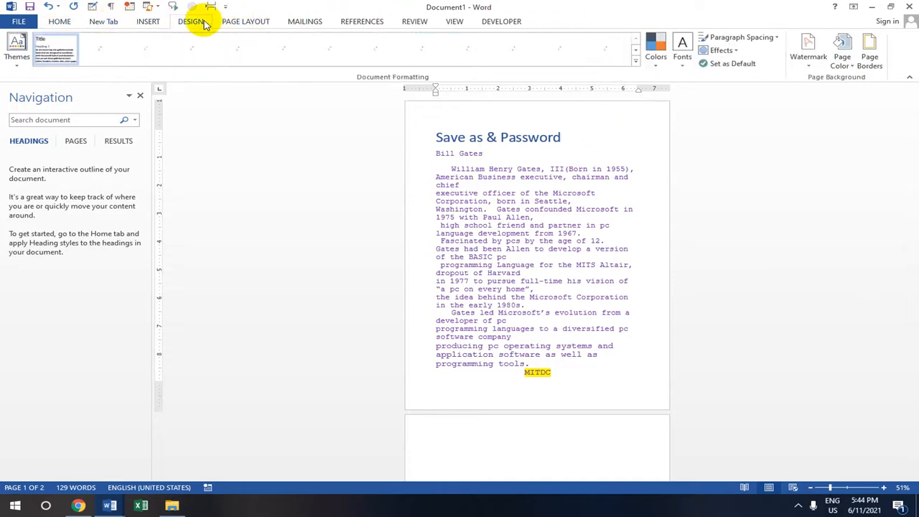
{"action": "left_click", "coordinate": [842, 57]}
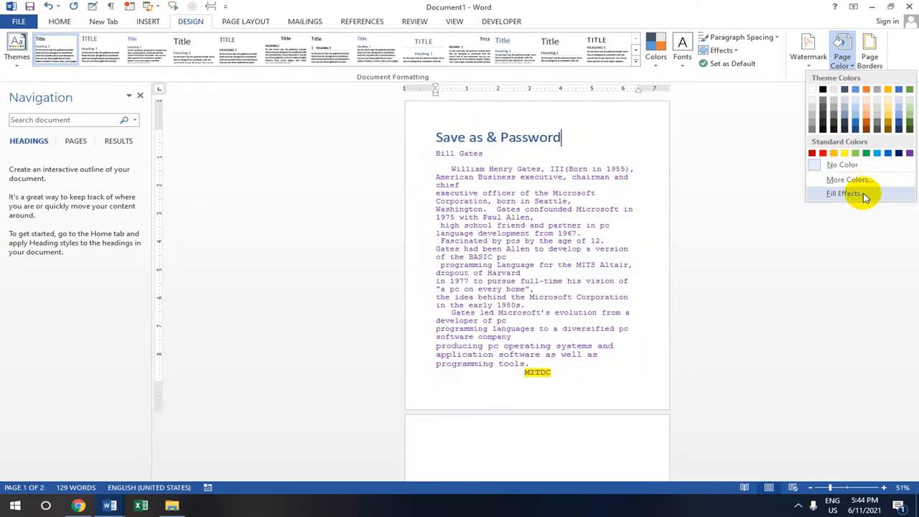
{"action": "left_click", "coordinate": [863, 197]}
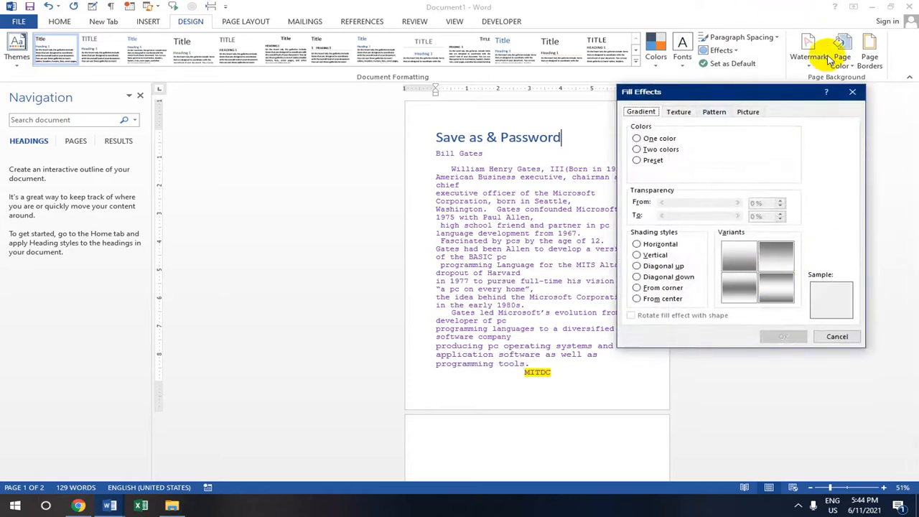
{"action": "left_click", "coordinate": [853, 92]}
{"action": "left_click", "coordinate": [841, 49]}
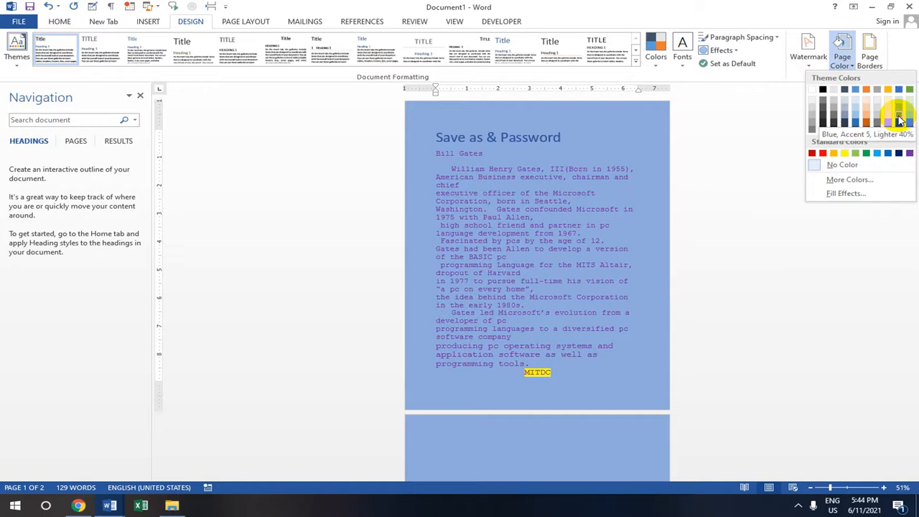
{"action": "left_click", "coordinate": [898, 119]}
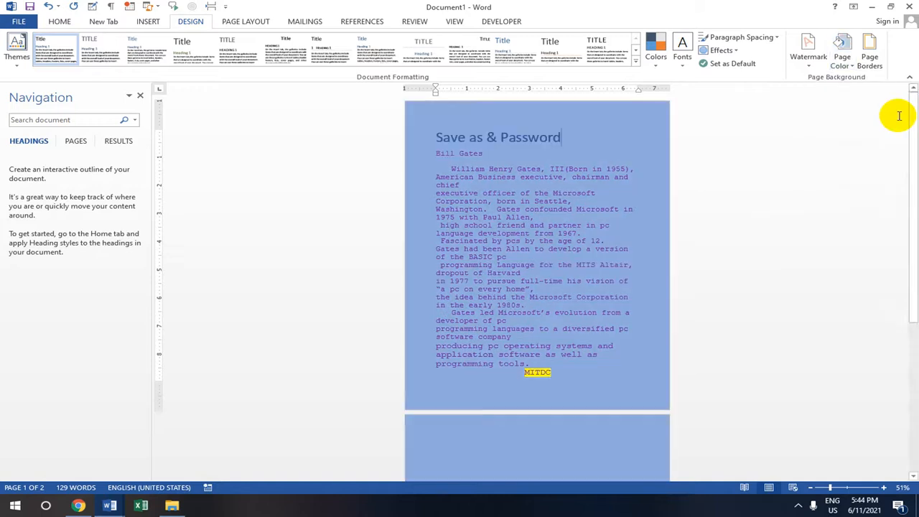
{"action": "left_click", "coordinate": [854, 66]}
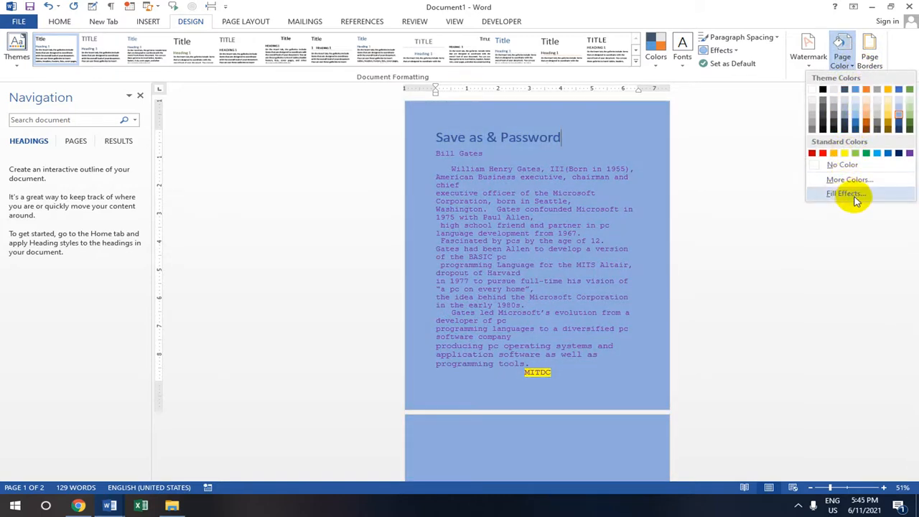
Apply a one-colour From center gradient fill effect, first variant, to the pages
{"action": "left_click", "coordinate": [853, 194]}
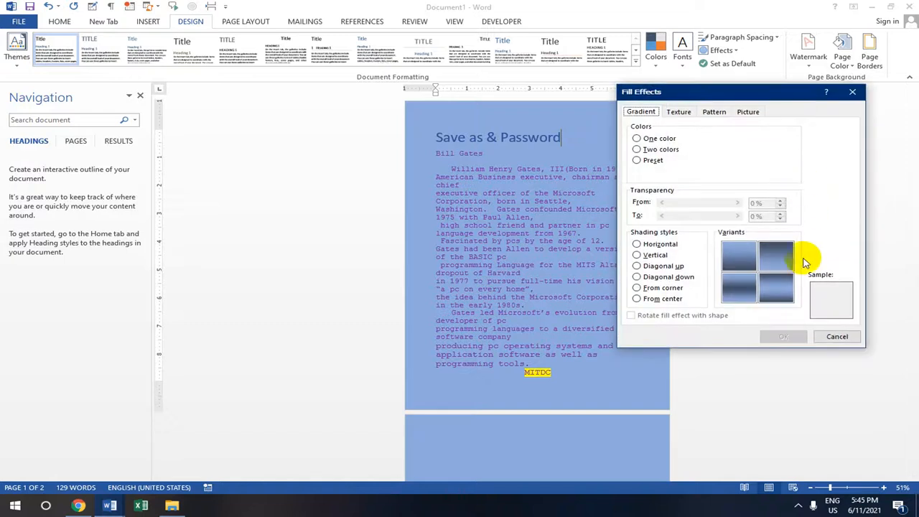
{"action": "left_click", "coordinate": [644, 257]}
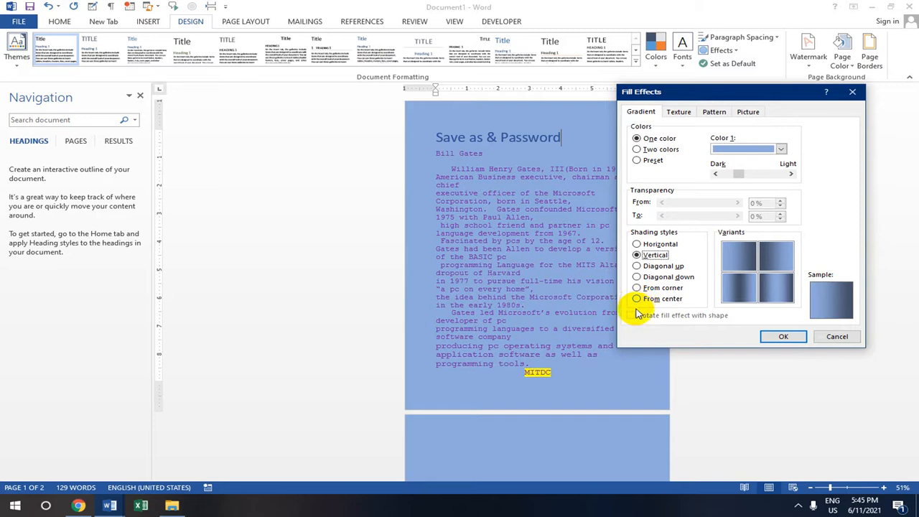
{"action": "left_click", "coordinate": [638, 298]}
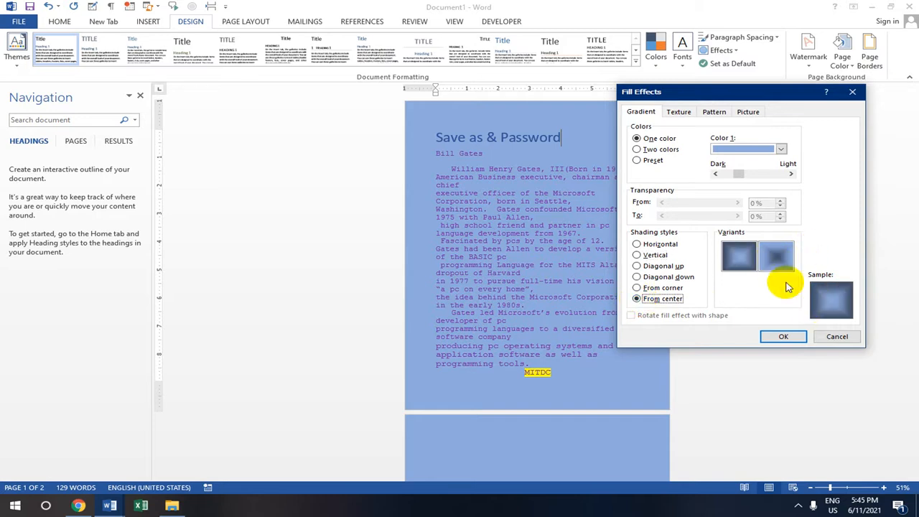
{"action": "left_click", "coordinate": [775, 255]}
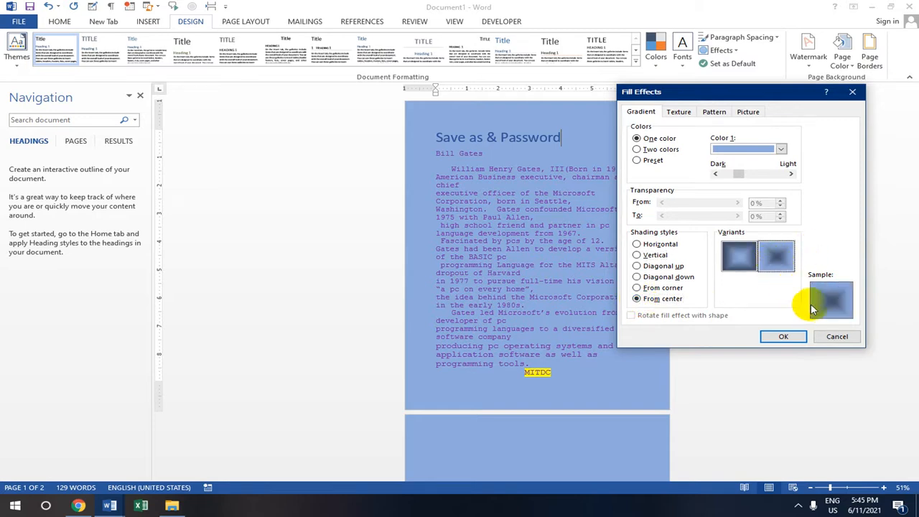
{"action": "left_click", "coordinate": [739, 256]}
{"action": "left_click", "coordinate": [784, 336]}
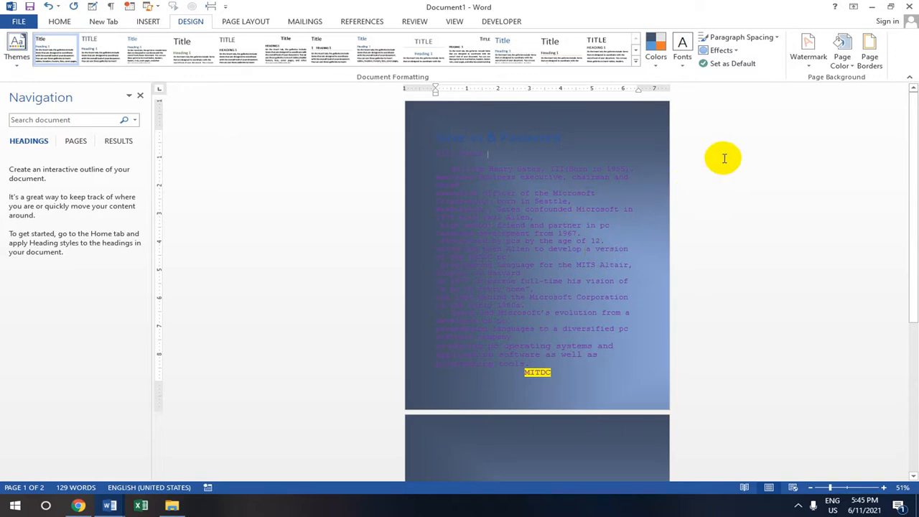
{"action": "left_click", "coordinate": [842, 57]}
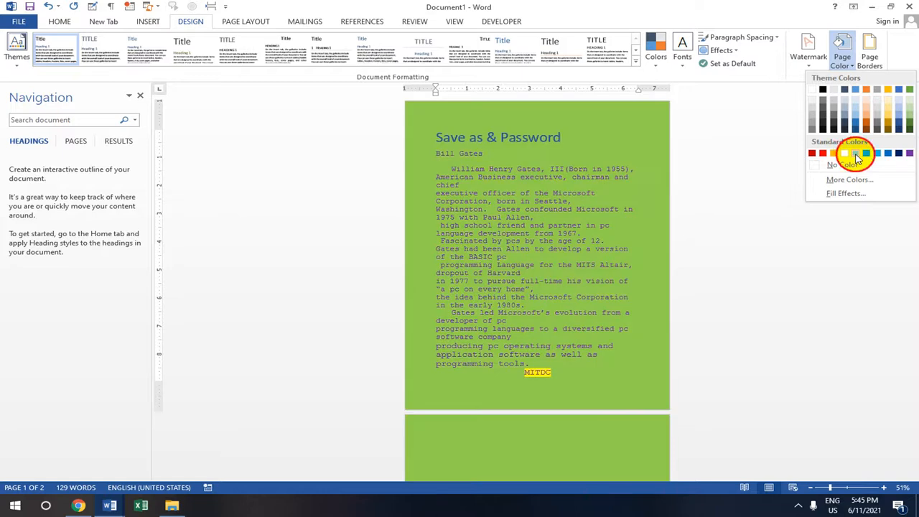
Change the page colour to light green and place the caret at the top of page 2
{"action": "left_click", "coordinate": [855, 154]}
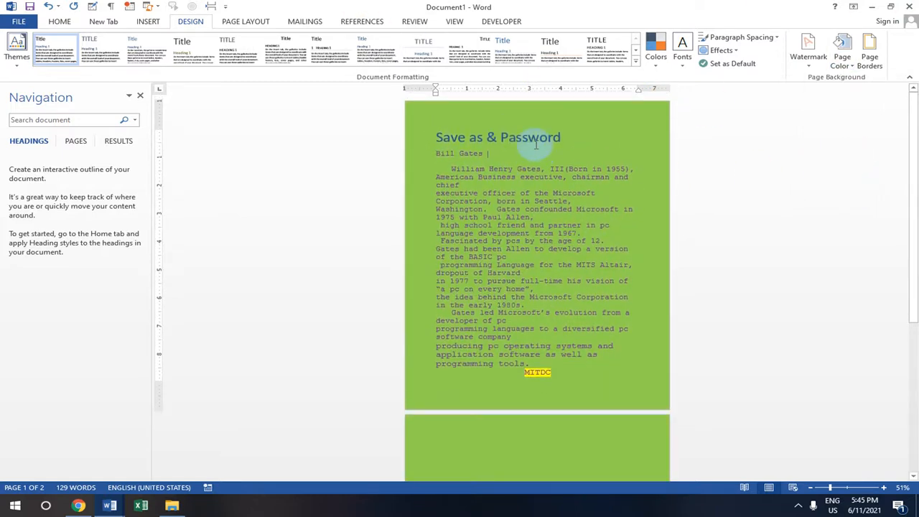
{"action": "scroll", "coordinate": [542, 255], "scroll_direction": "down", "scroll_amount": 3}
{"action": "scroll", "coordinate": [542, 255], "scroll_direction": "down", "scroll_amount": 3}
{"action": "left_click", "coordinate": [446, 193]}
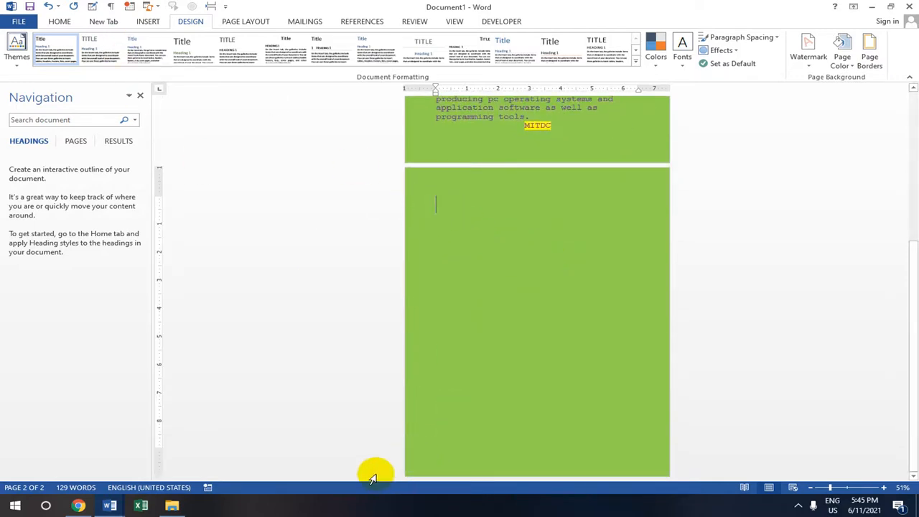
Switch the input layout to Pyidaungsu MM via the On-Screen Keyboard, then close the keyboard
{"action": "key", "text": "super"}
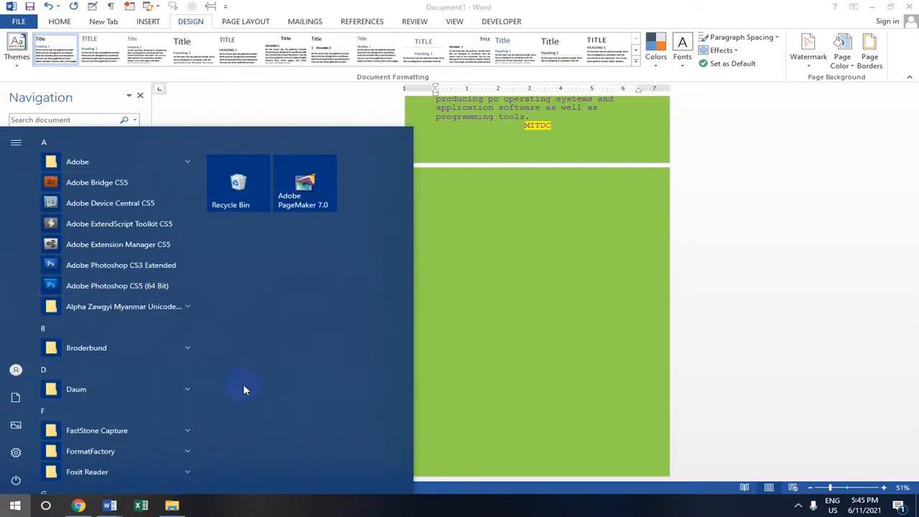
{"action": "type", "text": "k"}
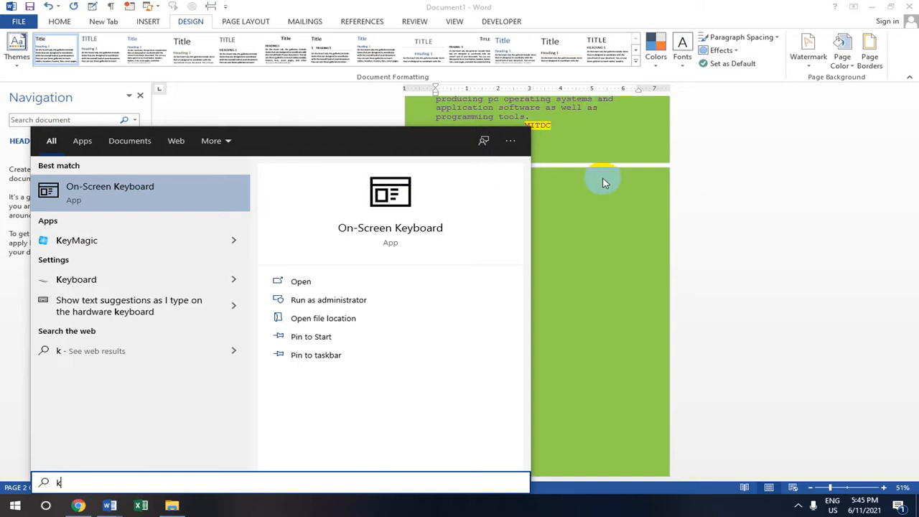
{"action": "key", "text": "Return"}
{"action": "key", "text": "ctrl+space"}
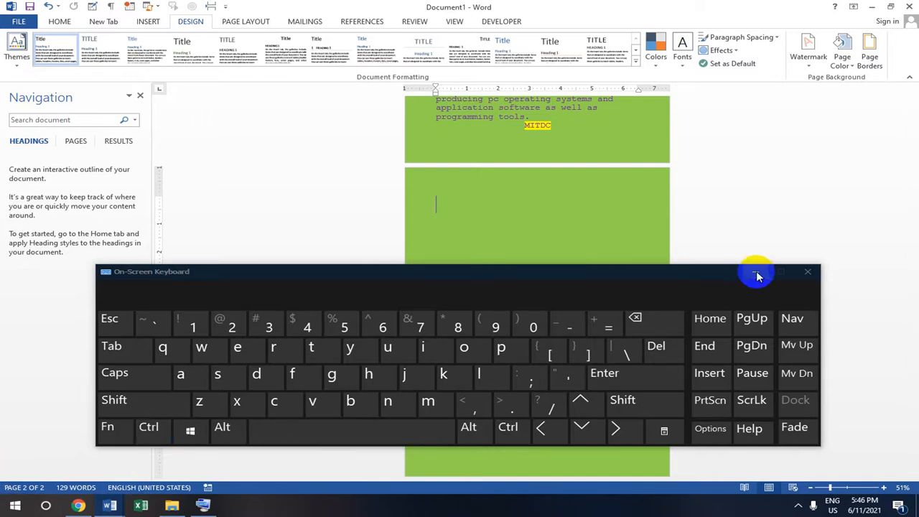
{"action": "left_click", "coordinate": [809, 272]}
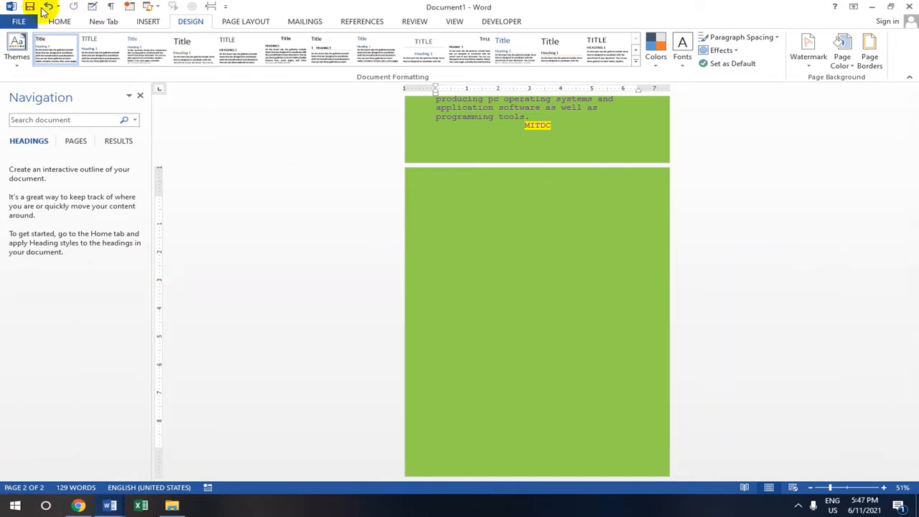
{"action": "left_click", "coordinate": [58, 21]}
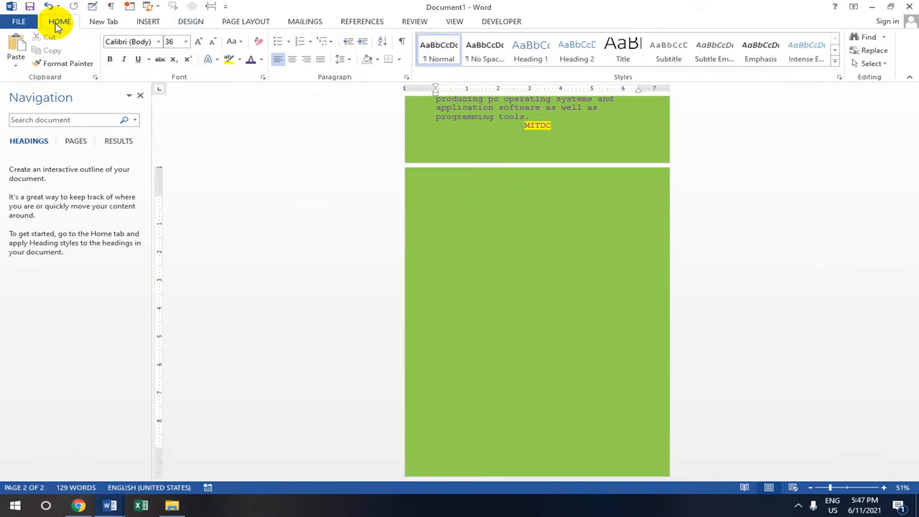
Switch the font to Pyidaungsu, type the heading ကွန်ပျူတာသင်တန်း on page two, and select it
{"action": "left_click", "coordinate": [159, 41]}
{"action": "left_click", "coordinate": [170, 115]}
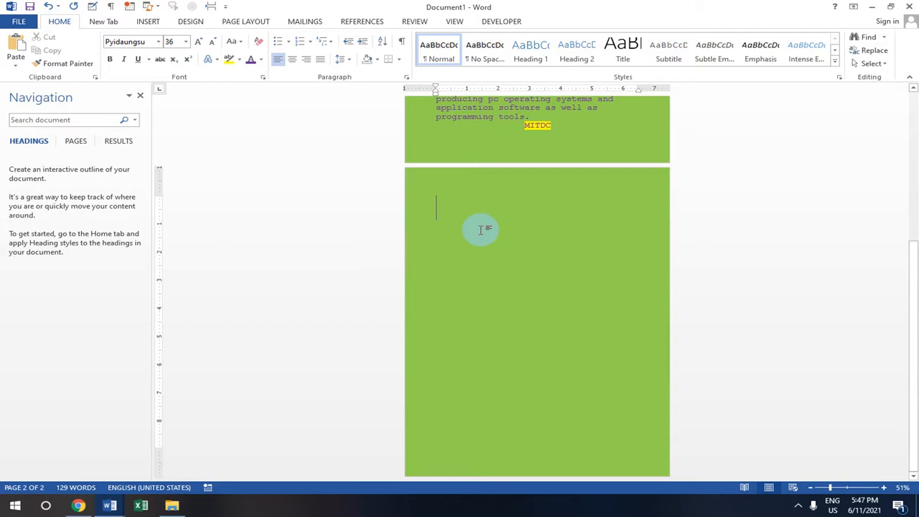
{"action": "type", "text": "တာသင်ု"}
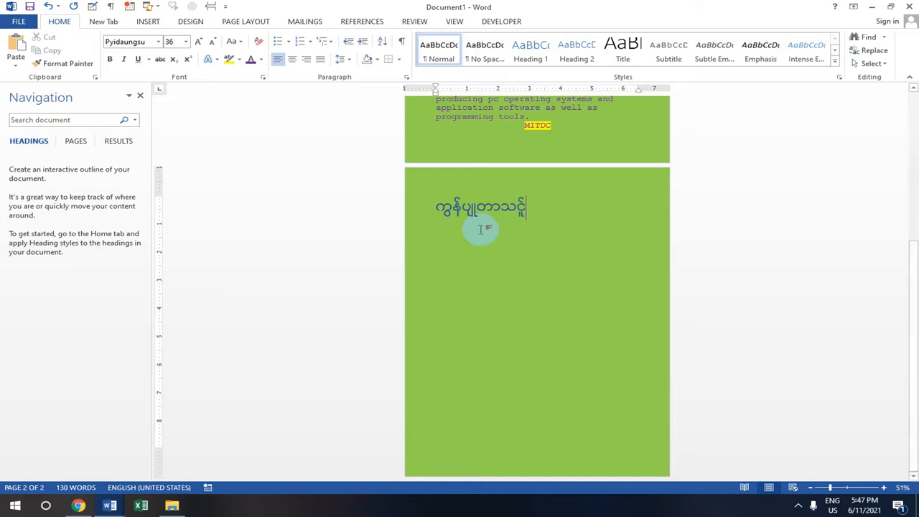
{"action": "key", "text": "BackSpace"}
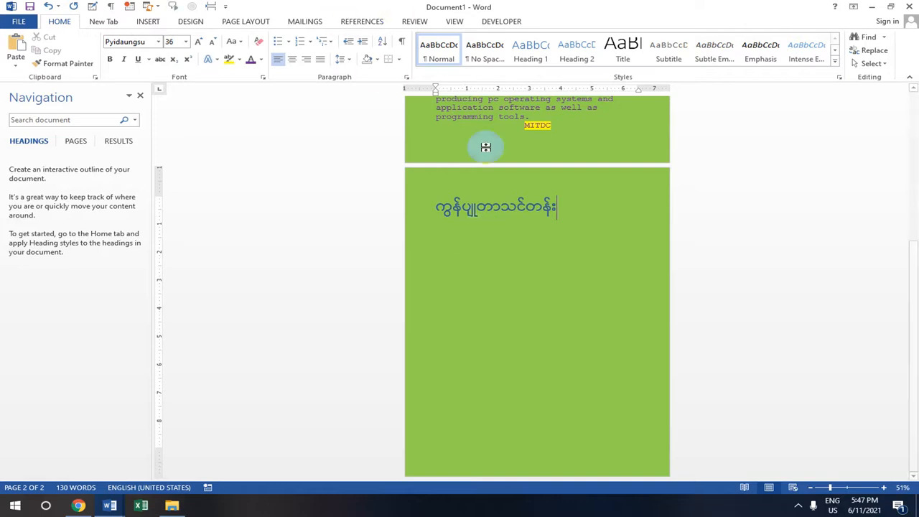
{"action": "left_click_drag", "start_coordinate": [558, 208], "coordinate": [407, 199]}
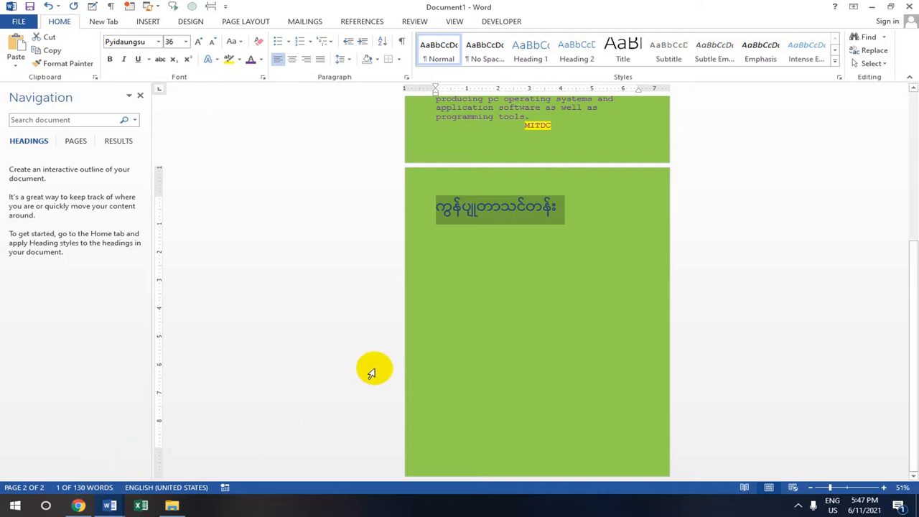
{"action": "key", "text": "ctrl+shift+m"}
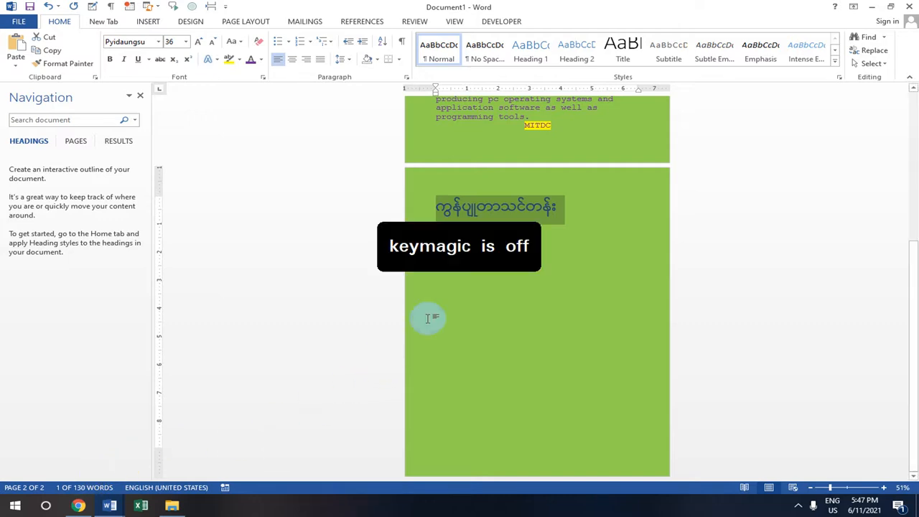
{"action": "key", "text": "ctrl+shift+m"}
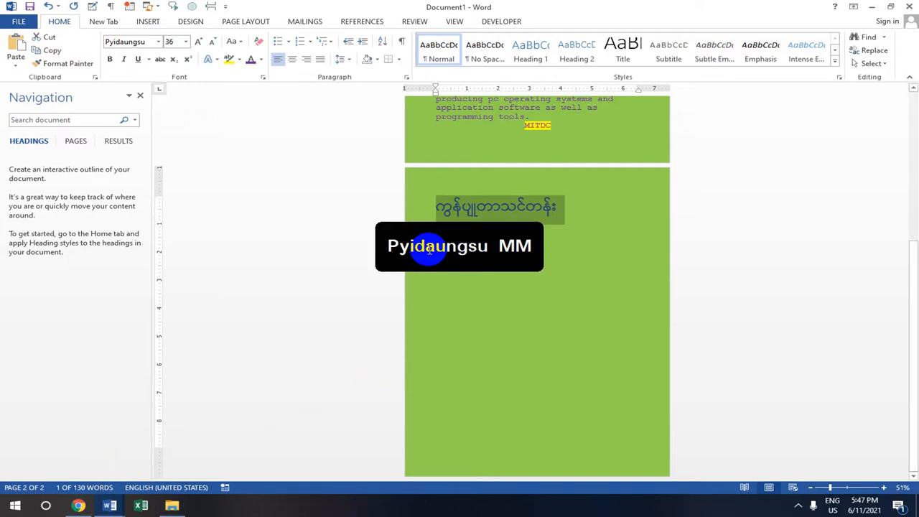
{"action": "key", "text": "ctrl+shift+m"}
{"action": "key", "text": "ctrl+shift+m"}
{"action": "key", "text": "ctrl+shift+m"}
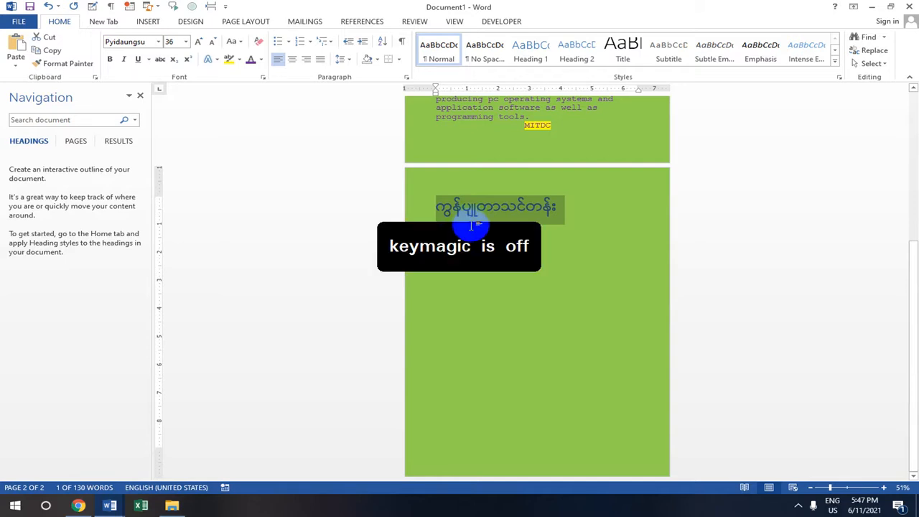
{"action": "left_click", "coordinate": [451, 247]}
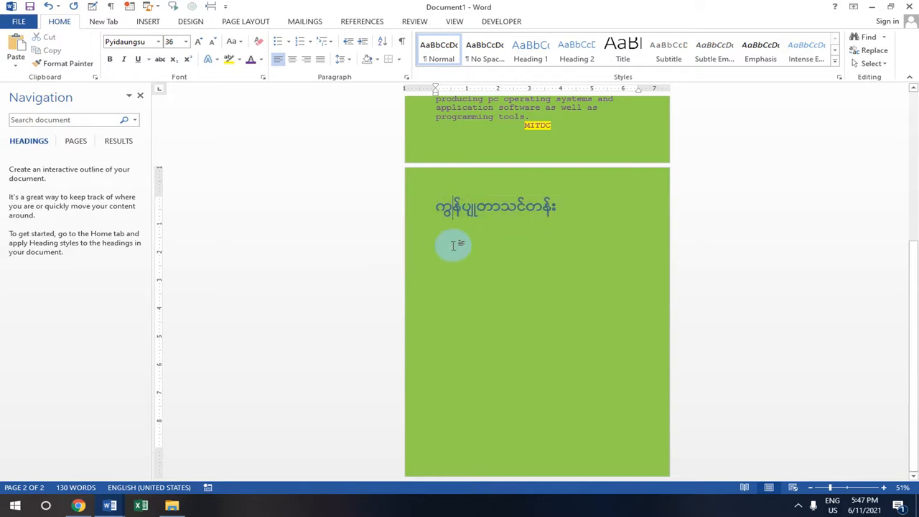
{"action": "left_click", "coordinate": [562, 210]}
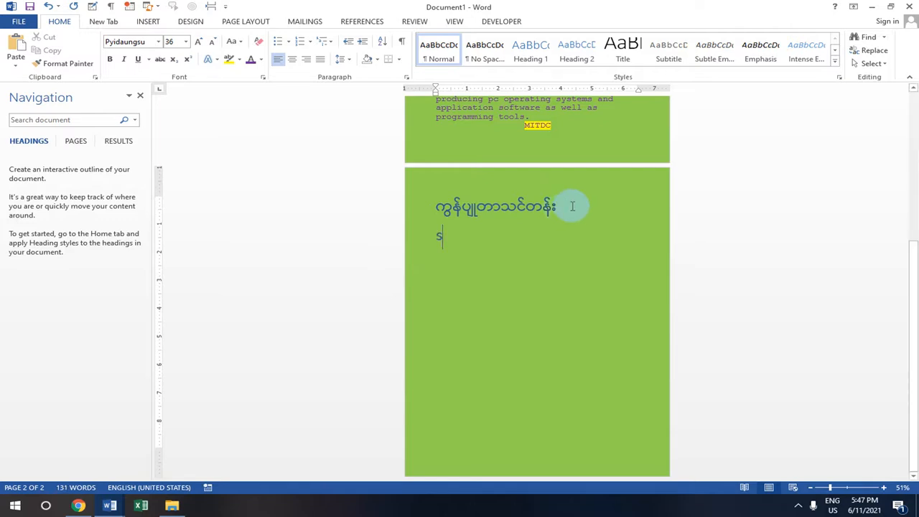
{"action": "type", "text": "sh"}
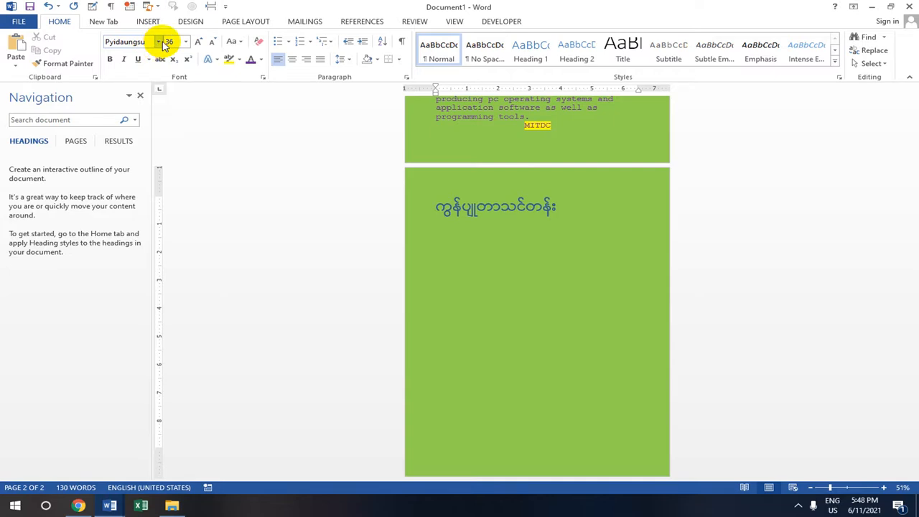
{"action": "left_click", "coordinate": [446, 240]}
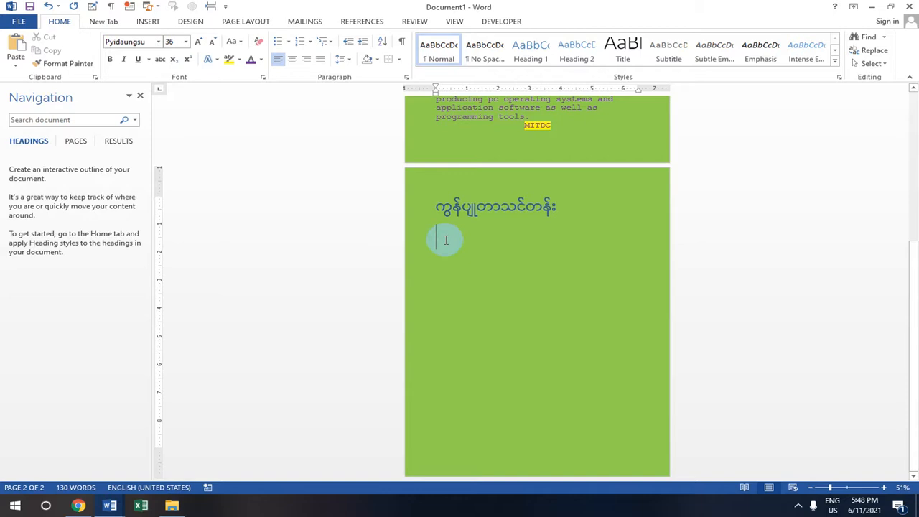
{"action": "type", "text": "က"}
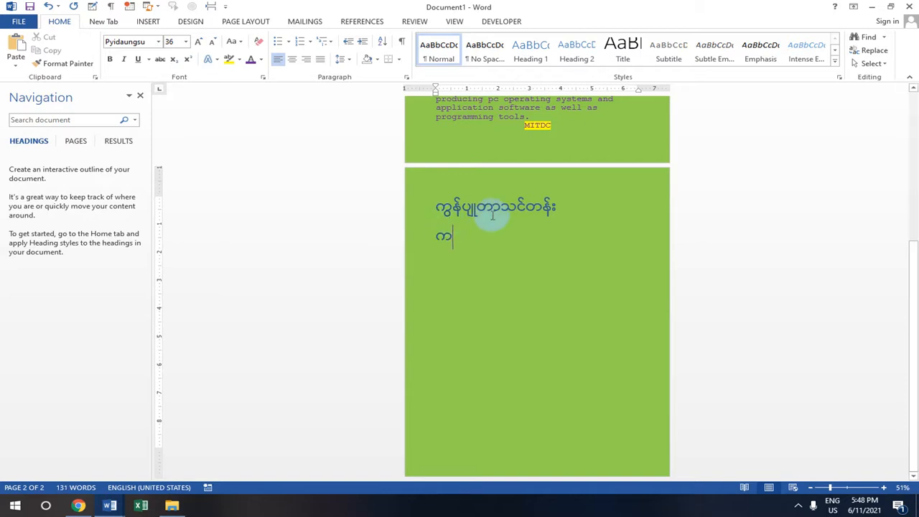
{"action": "key", "text": "BackSpace"}
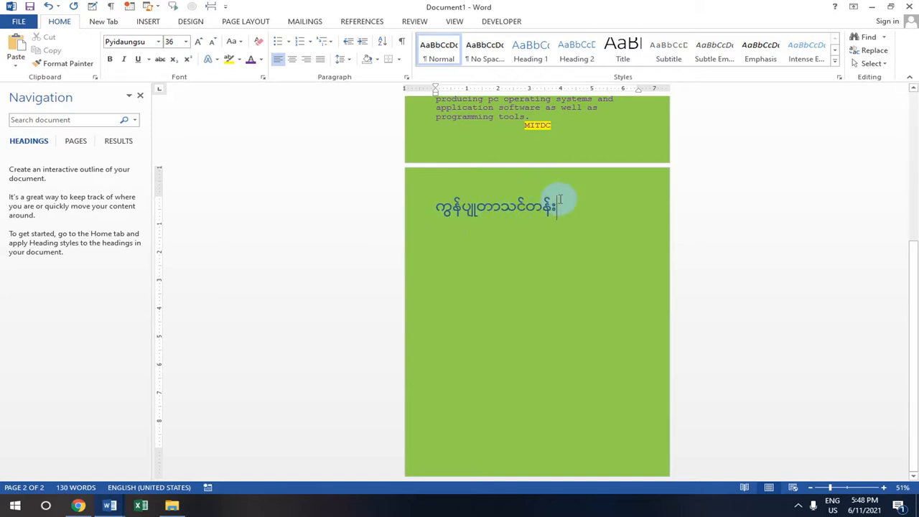
{"action": "left_click_drag", "start_coordinate": [436, 207], "coordinate": [404, 208]}
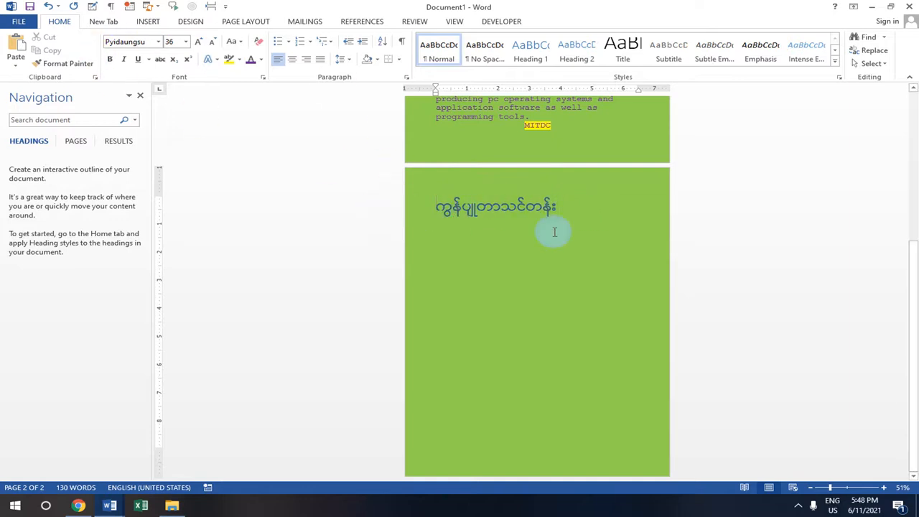
Scroll back to page one and place the cursor at the start of the Save as & Password title
{"action": "scroll", "coordinate": [555, 231], "scroll_direction": "up", "scroll_amount": 10}
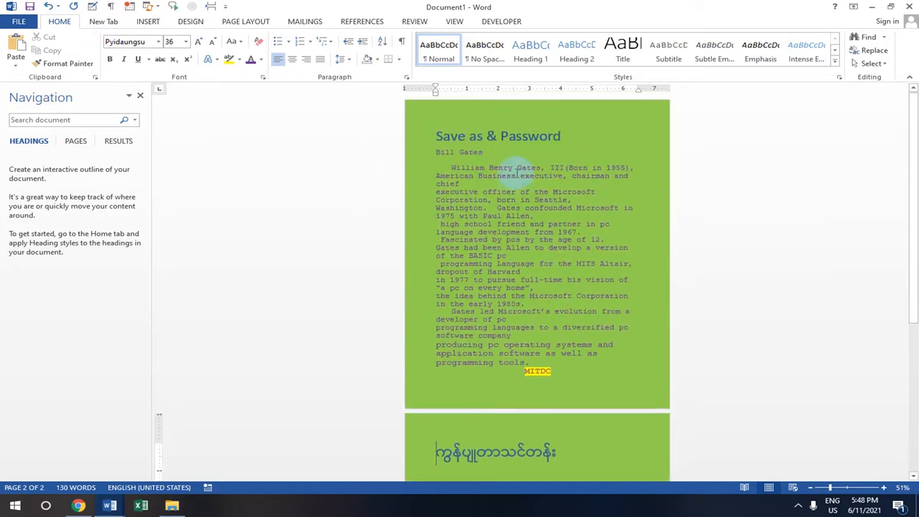
{"action": "scroll", "coordinate": [517, 176], "scroll_direction": "down", "scroll_amount": 5}
{"action": "scroll", "coordinate": [522, 173], "scroll_direction": "up", "scroll_amount": 5}
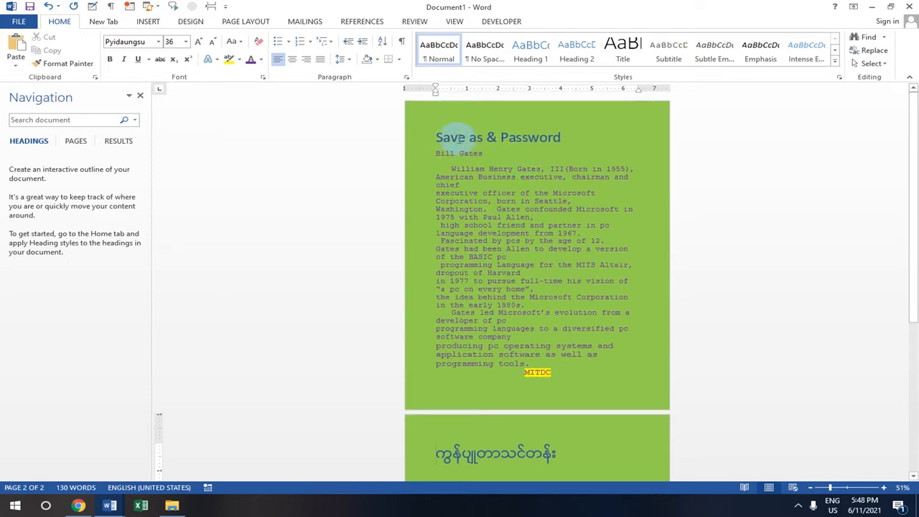
{"action": "left_click_drag", "start_coordinate": [450, 138], "coordinate": [388, 135]}
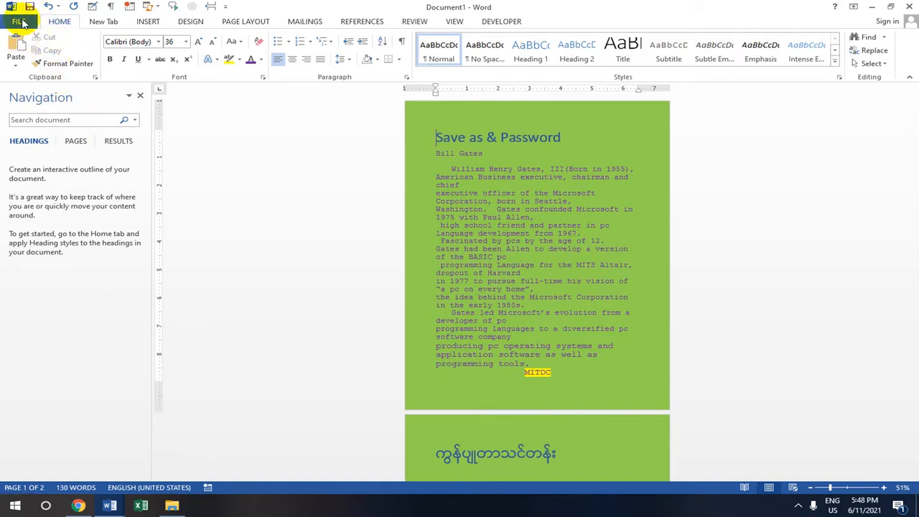
Use Save As to store the document as Save as.docx in DATA (E:)'s Word 2013 lesson folder
{"action": "left_click", "coordinate": [18, 21]}
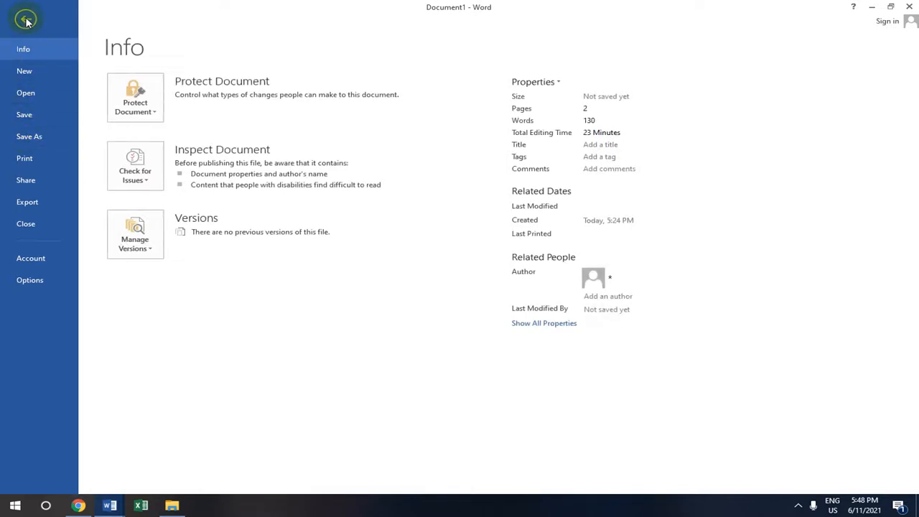
{"action": "left_click", "coordinate": [41, 135]}
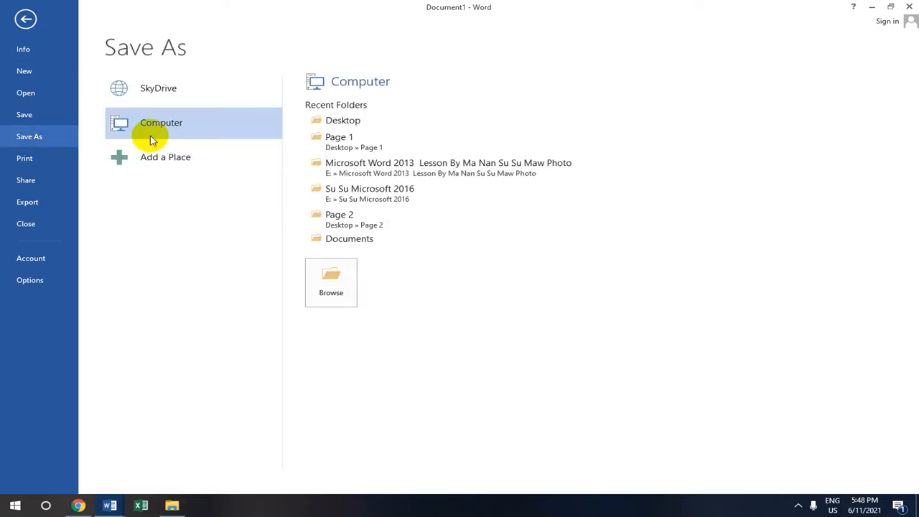
{"action": "left_click", "coordinate": [369, 189]}
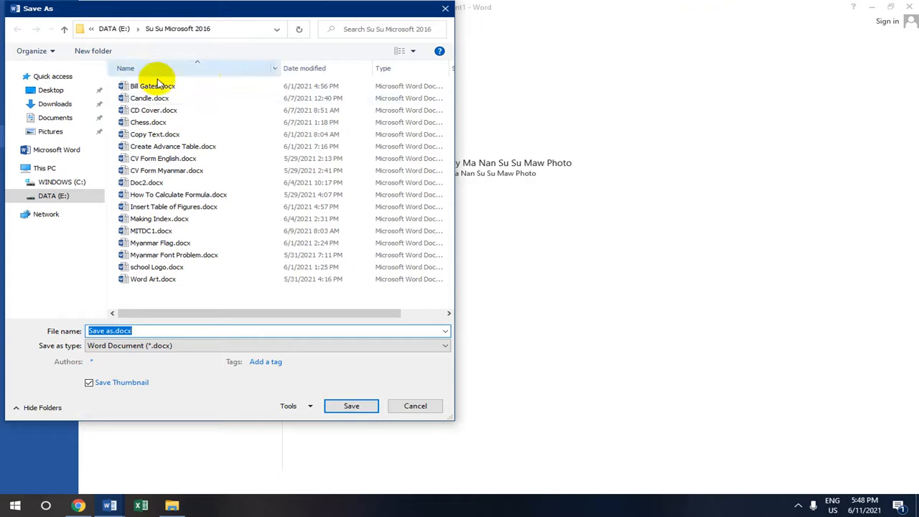
{"action": "left_click", "coordinate": [64, 29]}
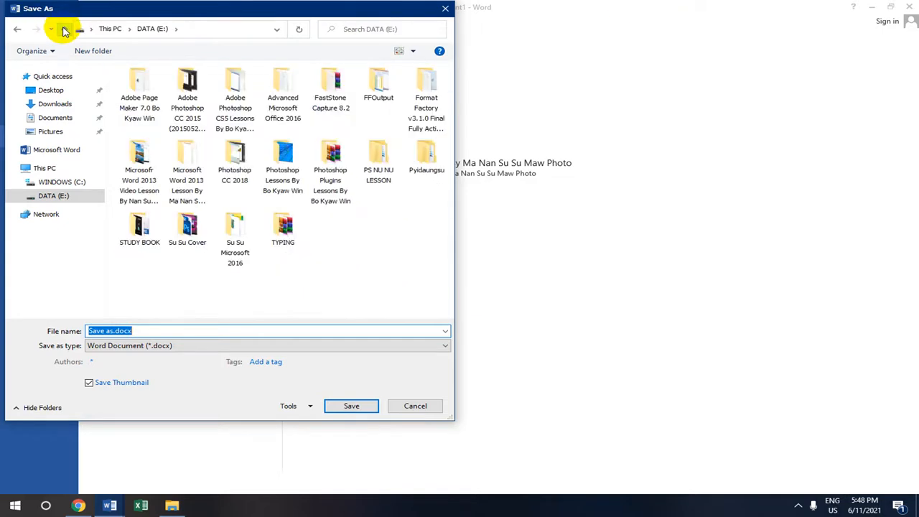
{"action": "double_click", "coordinate": [185, 172]}
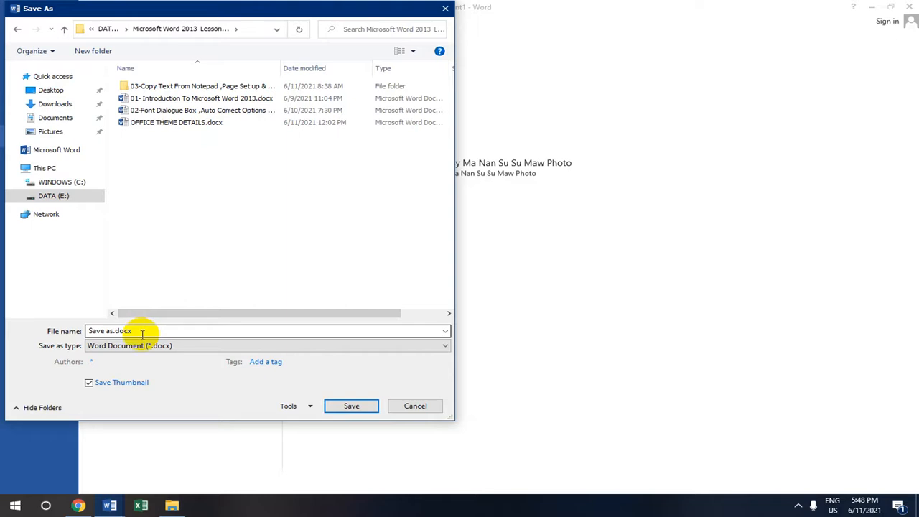
{"action": "left_click", "coordinate": [349, 405]}
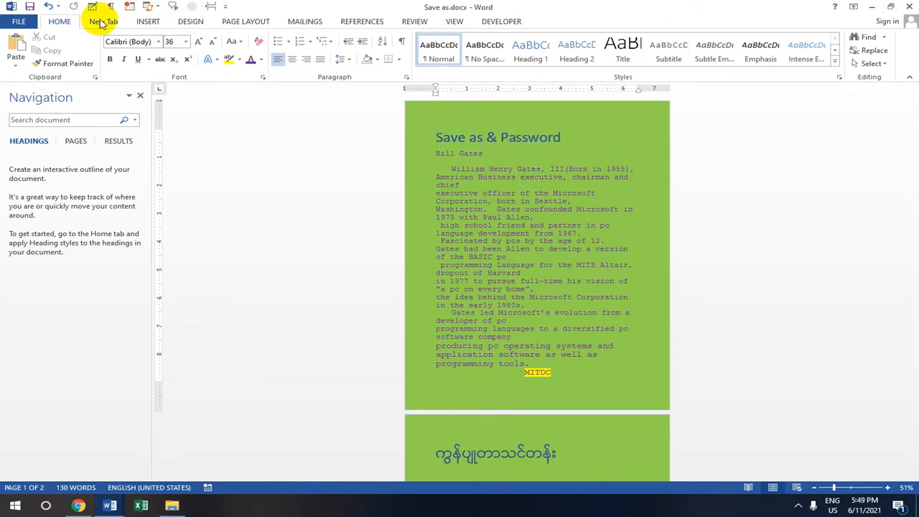
Encrypt the document with a confirmed password via Protect Document, then close the window
{"action": "left_click", "coordinate": [19, 21]}
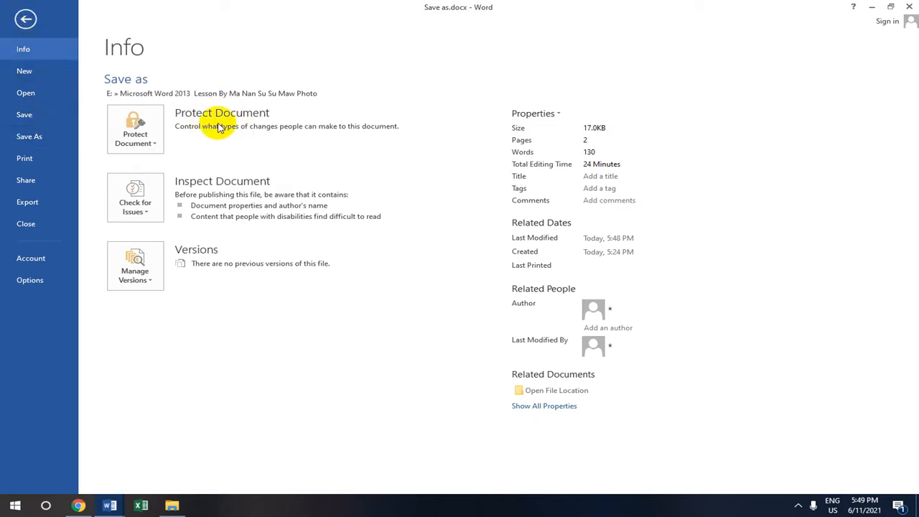
{"action": "left_click", "coordinate": [149, 137]}
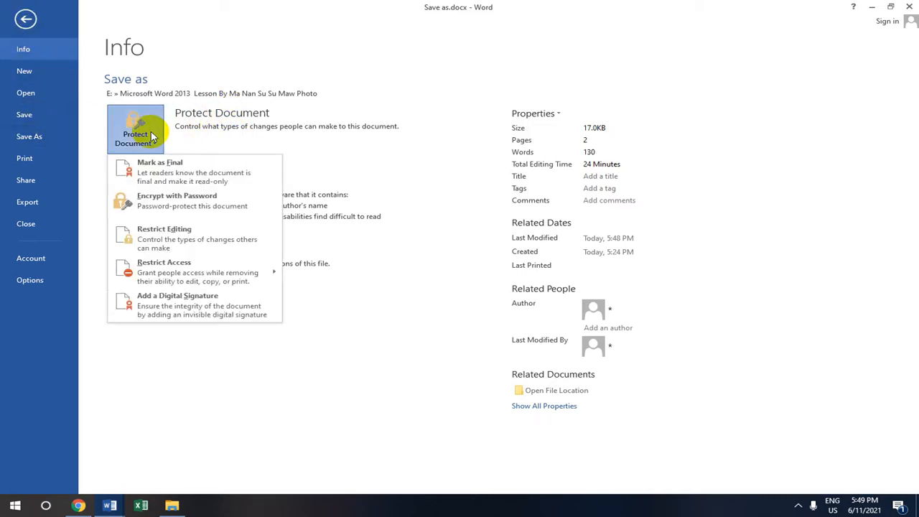
{"action": "left_click", "coordinate": [193, 207]}
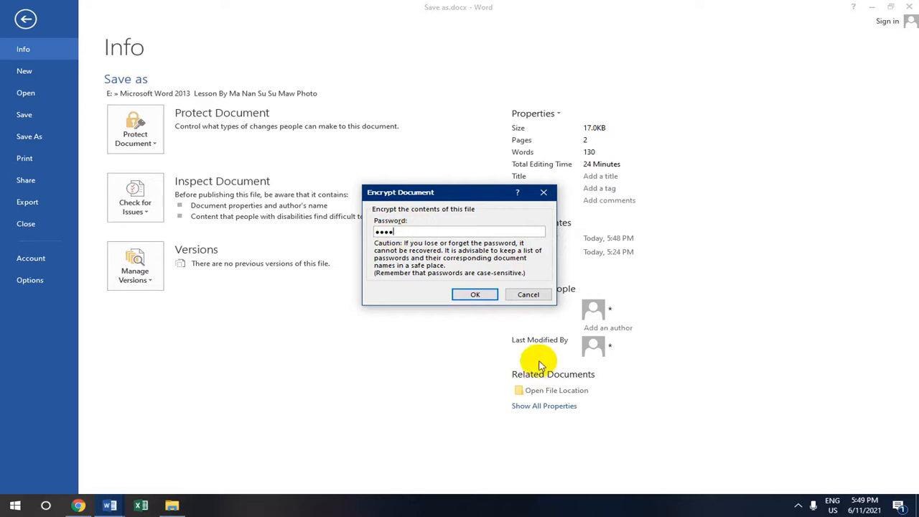
{"action": "left_click", "coordinate": [478, 294]}
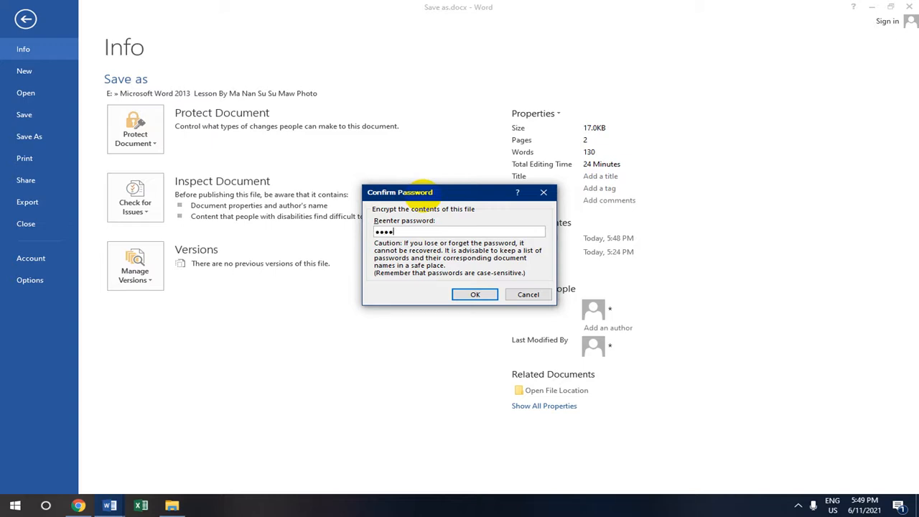
{"action": "left_click", "coordinate": [474, 294]}
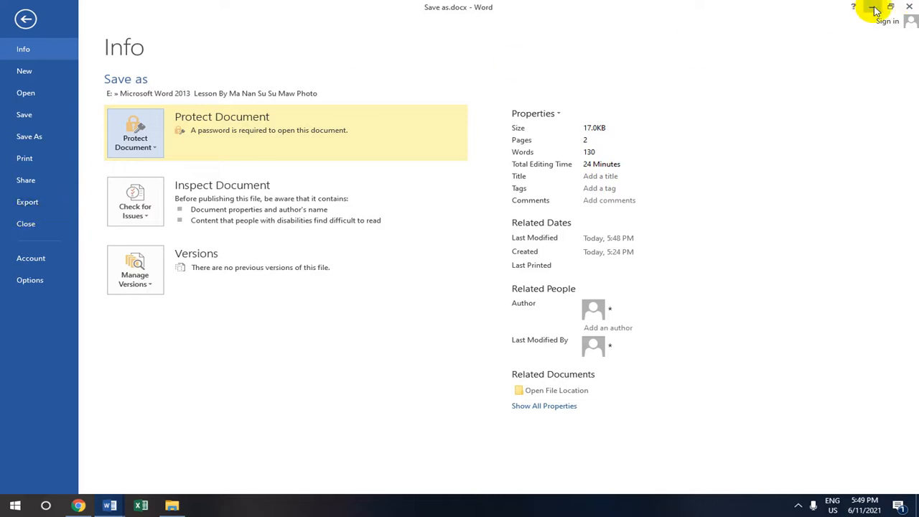
{"action": "left_click", "coordinate": [909, 6]}
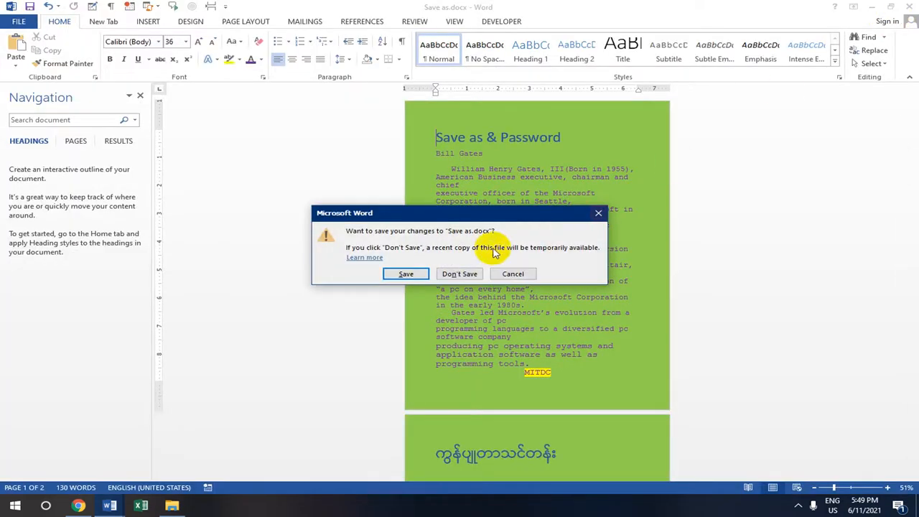
Save the changes at the close prompt, then refresh the Windows desktop
{"action": "left_click", "coordinate": [406, 274]}
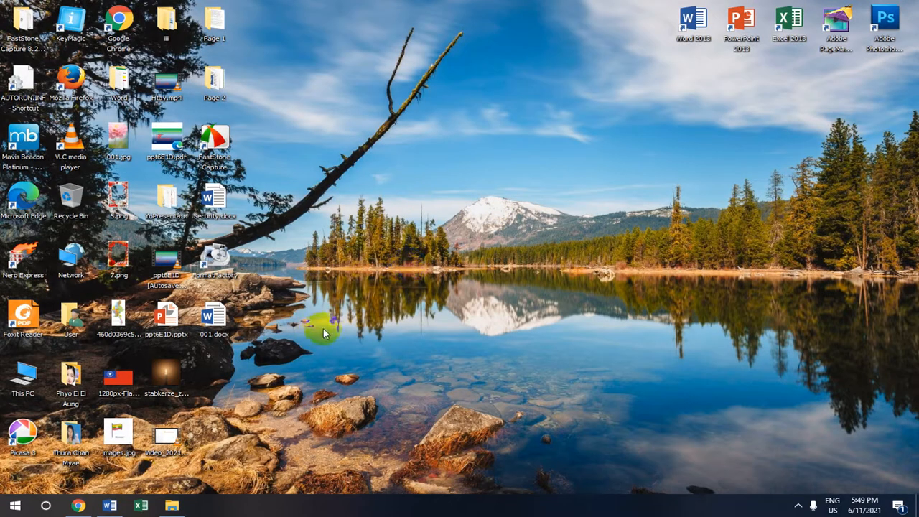
{"action": "right_click", "coordinate": [406, 105]}
{"action": "left_click", "coordinate": [472, 140]}
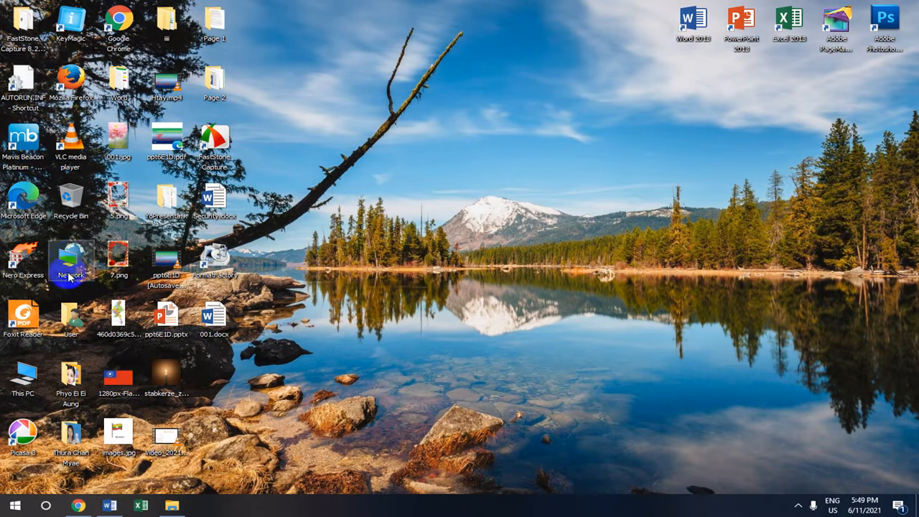
From This PC, browse DATA (E:) to the Word 2013 lesson folder and open Save as.docx
{"action": "double_click", "coordinate": [24, 376]}
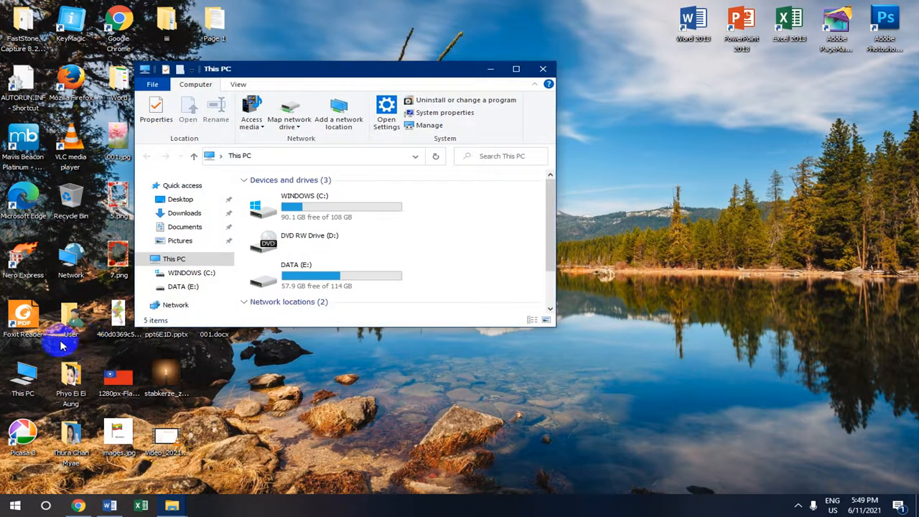
{"action": "scroll", "coordinate": [373, 241], "scroll_direction": "down", "scroll_amount": 2}
{"action": "left_click", "coordinate": [361, 212]}
{"action": "double_click", "coordinate": [360, 211]}
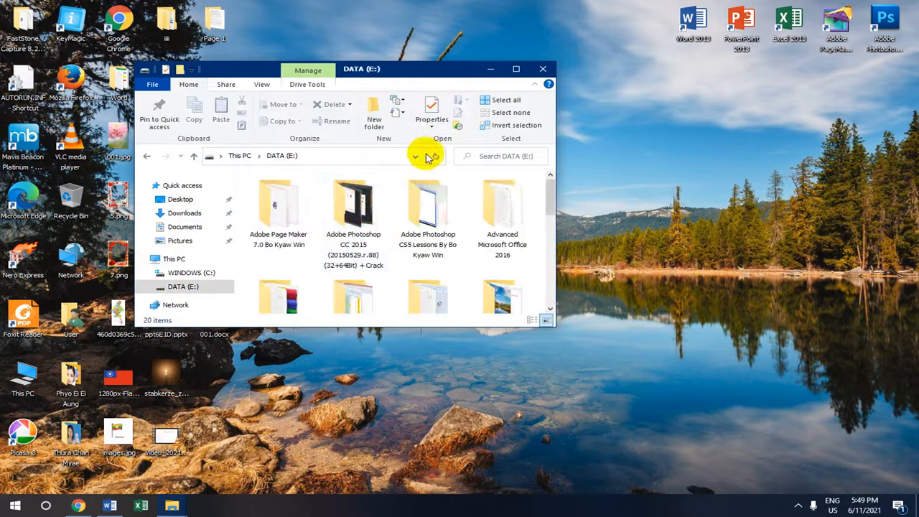
{"action": "left_click", "coordinate": [515, 68]}
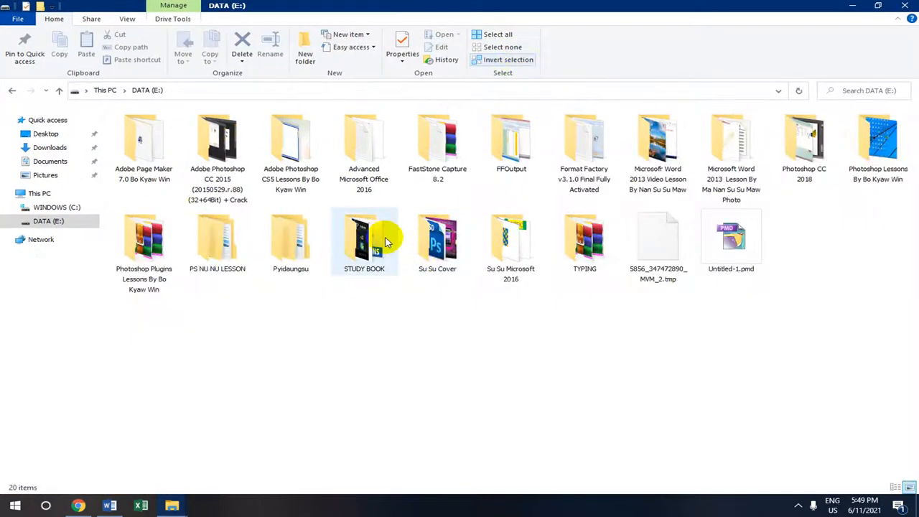
{"action": "left_click", "coordinate": [730, 144]}
{"action": "double_click", "coordinate": [729, 144]}
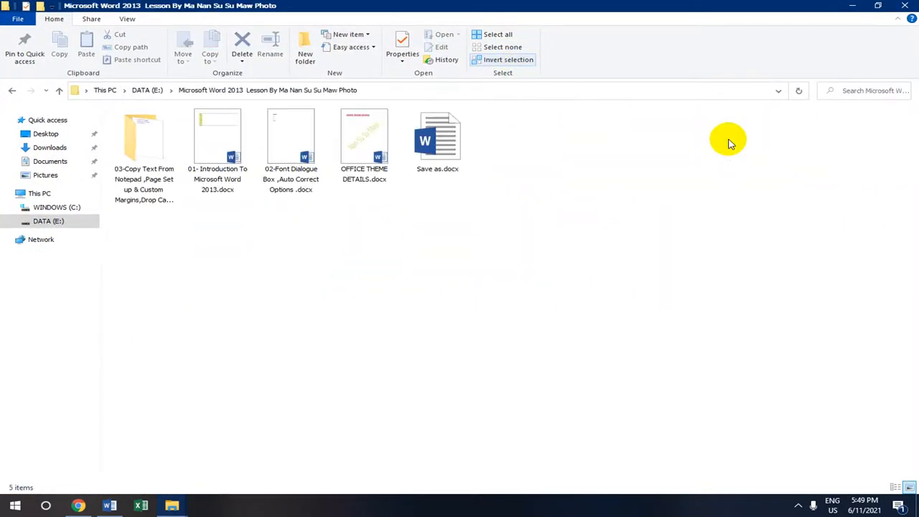
{"action": "double_click", "coordinate": [448, 140]}
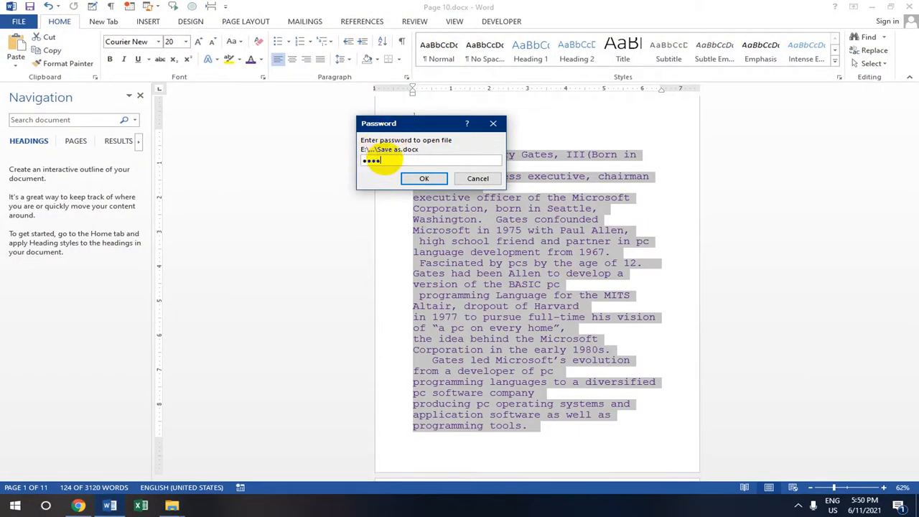
Submit the document password to open Save as.docx
{"action": "left_click", "coordinate": [422, 179]}
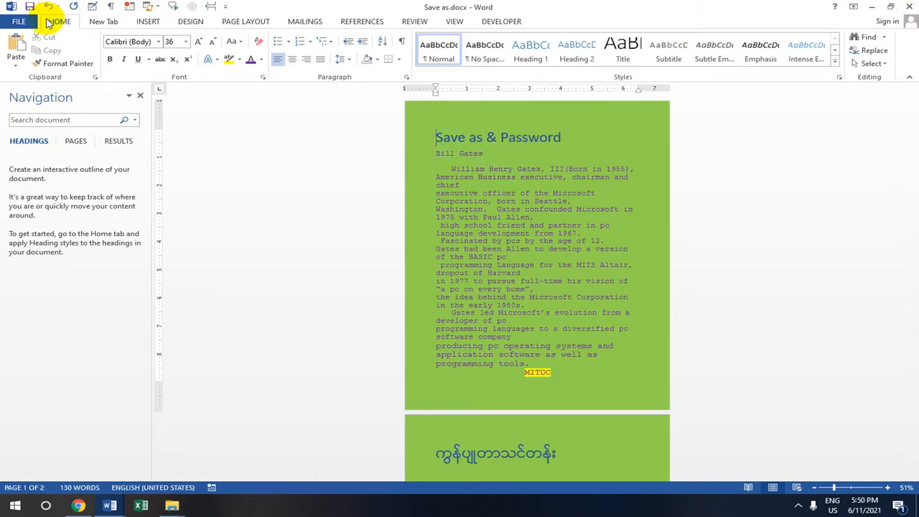
Clear the password under Protect Document > Encrypt with Password and return to the green document
{"action": "left_click", "coordinate": [20, 20]}
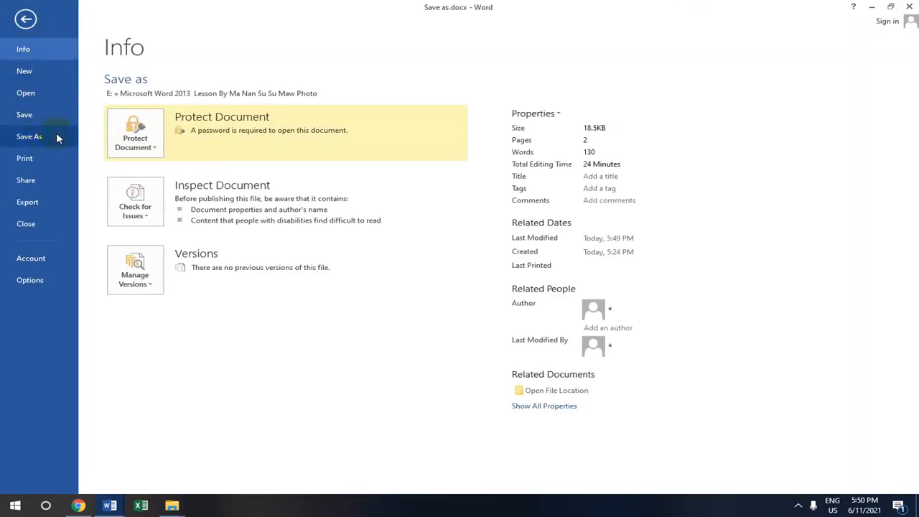
{"action": "left_click", "coordinate": [148, 146]}
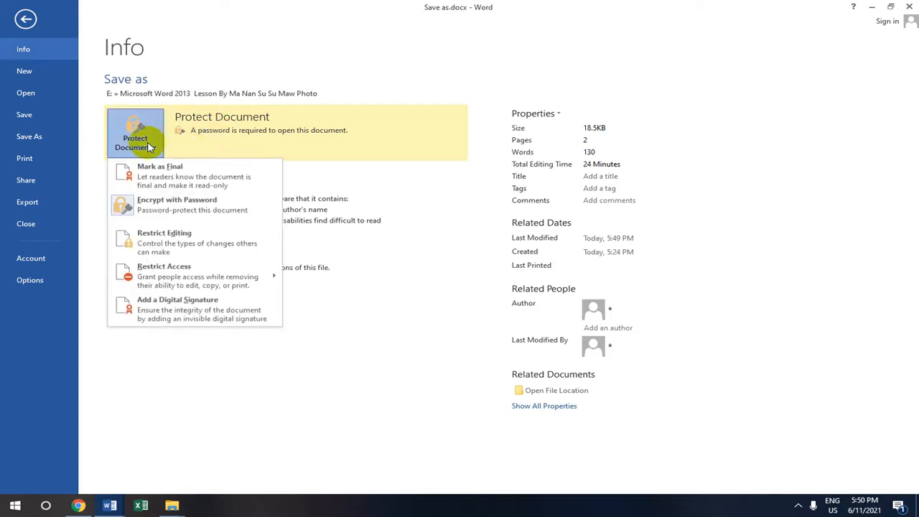
{"action": "left_click", "coordinate": [183, 210]}
{"action": "type", "text": "1234"}
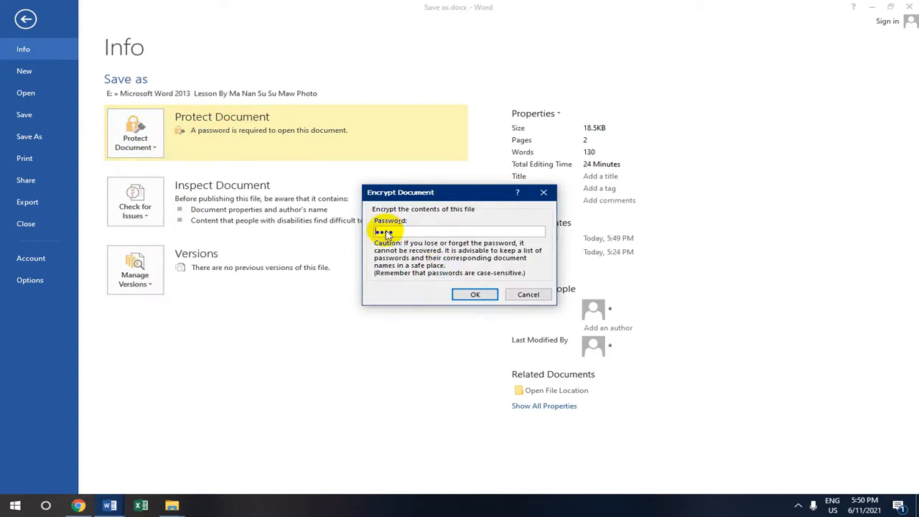
{"action": "left_click_drag", "start_coordinate": [396, 231], "coordinate": [323, 236]}
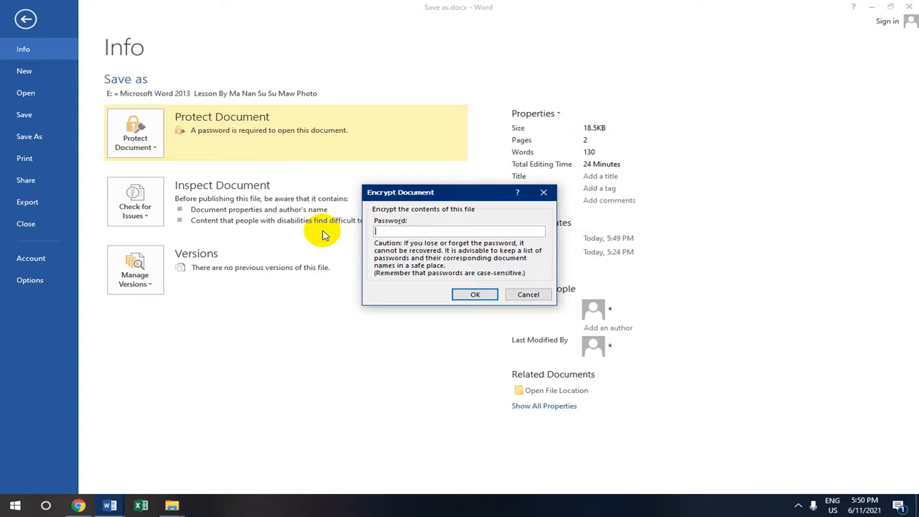
{"action": "left_click", "coordinate": [474, 295]}
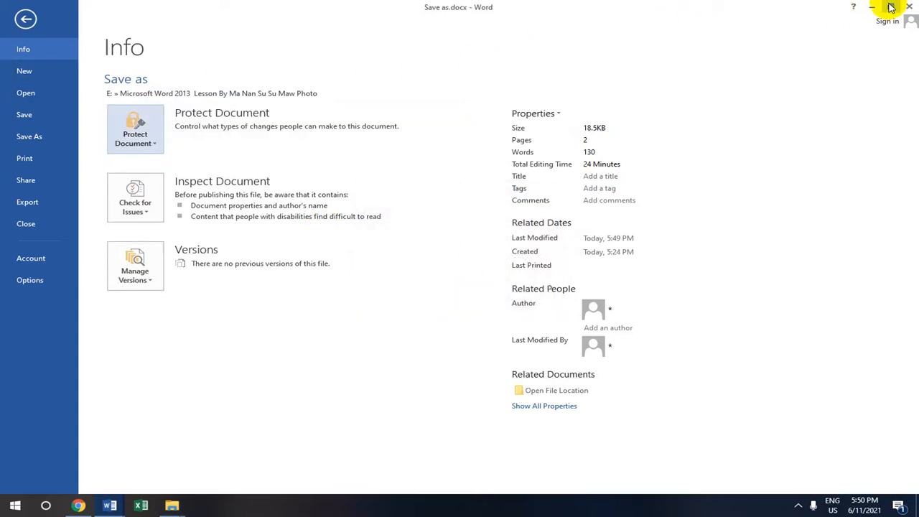
{"action": "left_click", "coordinate": [25, 20]}
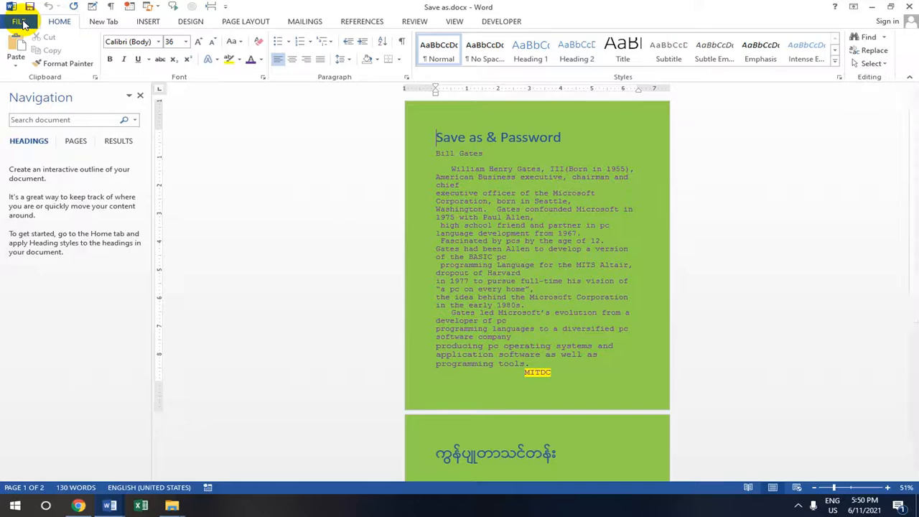
{"action": "scroll", "coordinate": [550, 169], "scroll_direction": "down", "scroll_amount": 2}
{"action": "scroll", "coordinate": [538, 172], "scroll_direction": "up", "scroll_amount": 2}
{"action": "scroll", "coordinate": [537, 171], "scroll_direction": "down", "scroll_amount": 1}
{"action": "scroll", "coordinate": [537, 170], "scroll_direction": "up", "scroll_amount": 1}
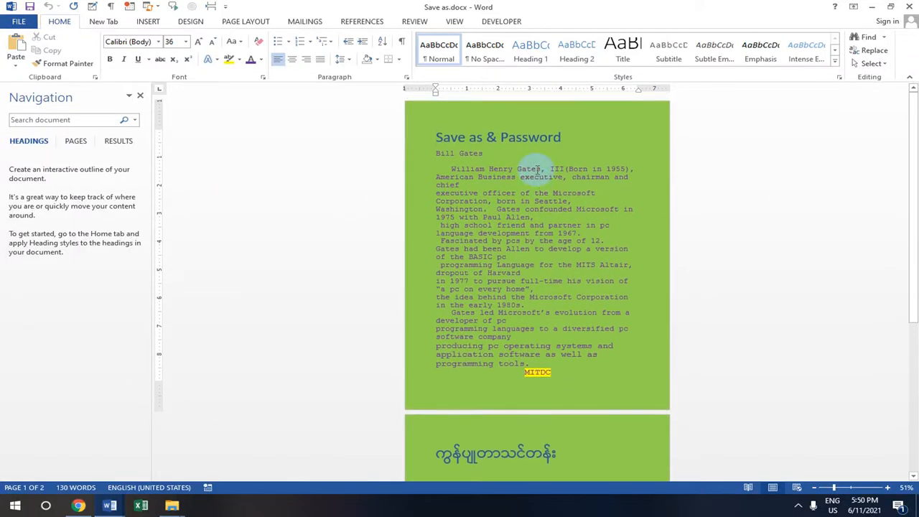